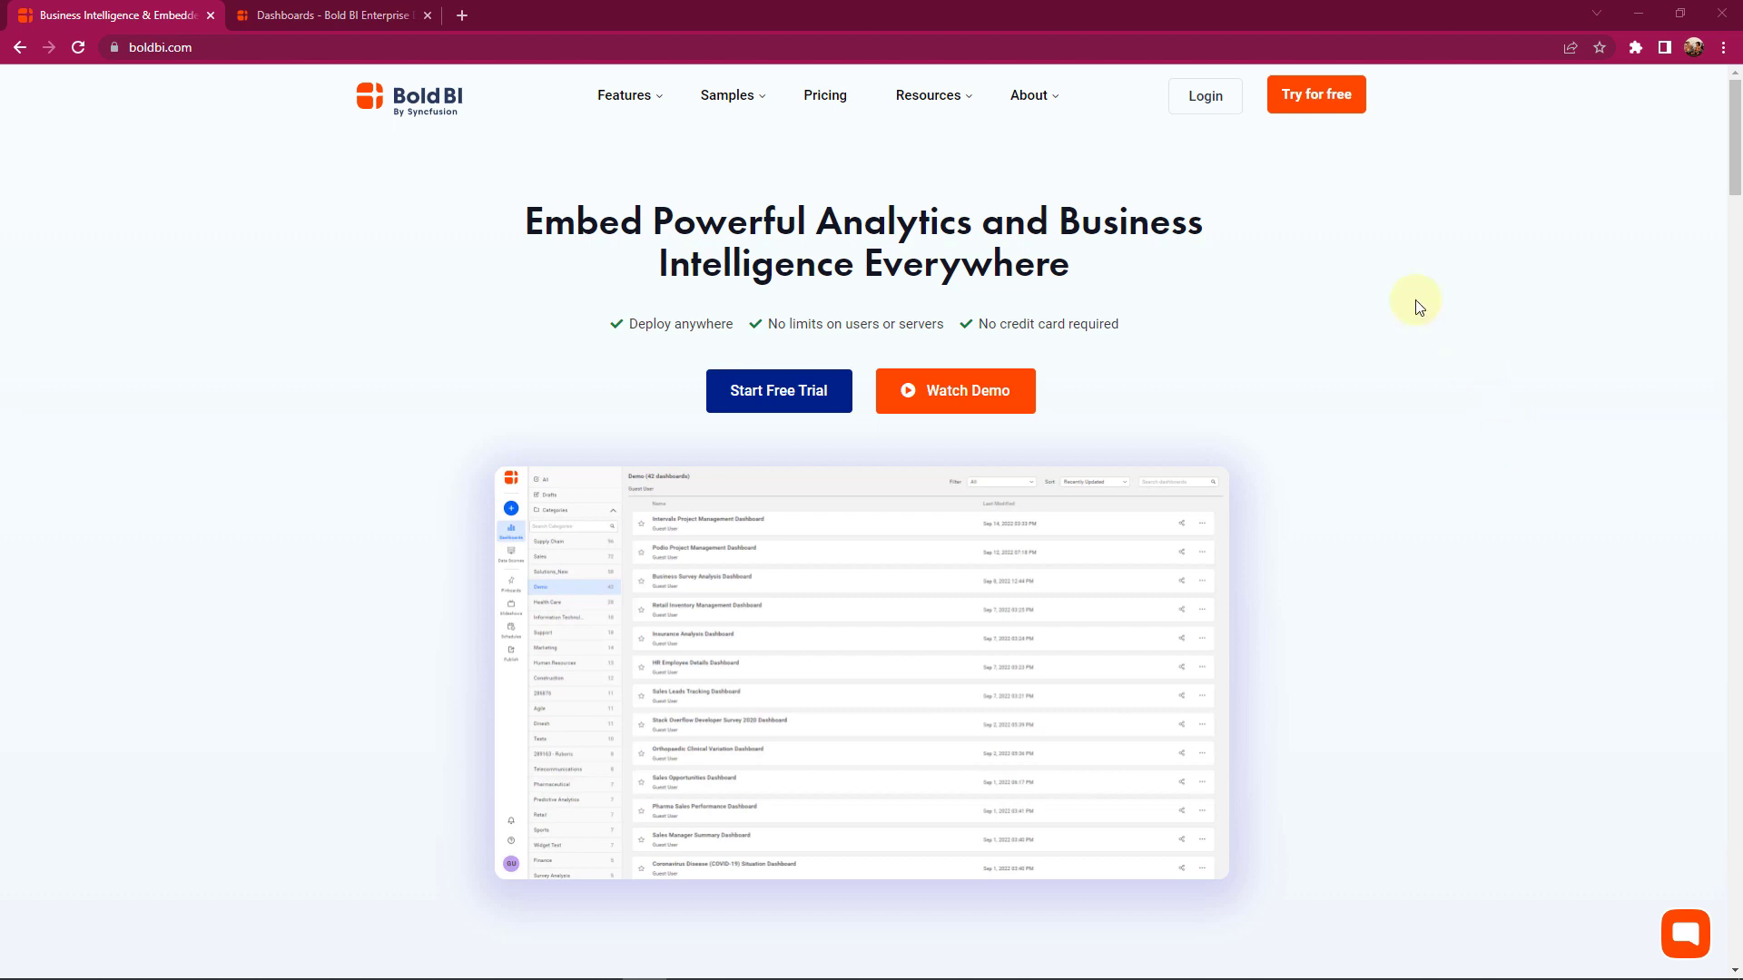
# Open Bold BI's Project Management Dashboard from the Information Technology category.
pyautogui.click(309, 15)
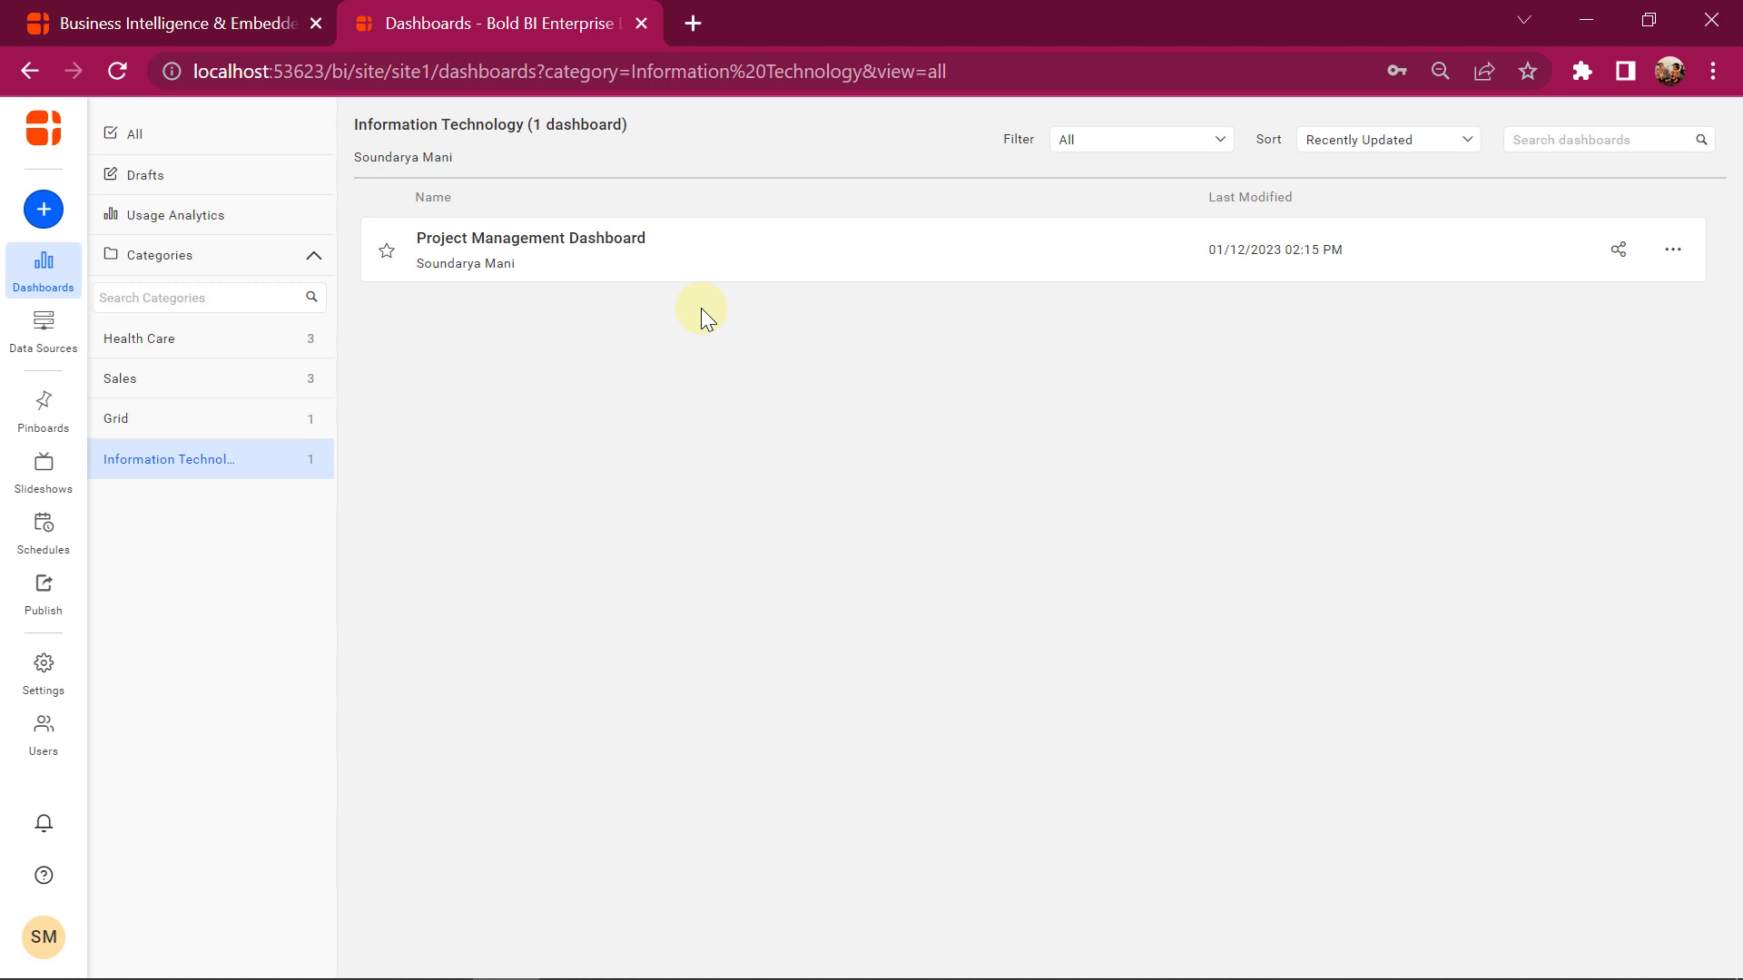
pyautogui.click(685, 248)
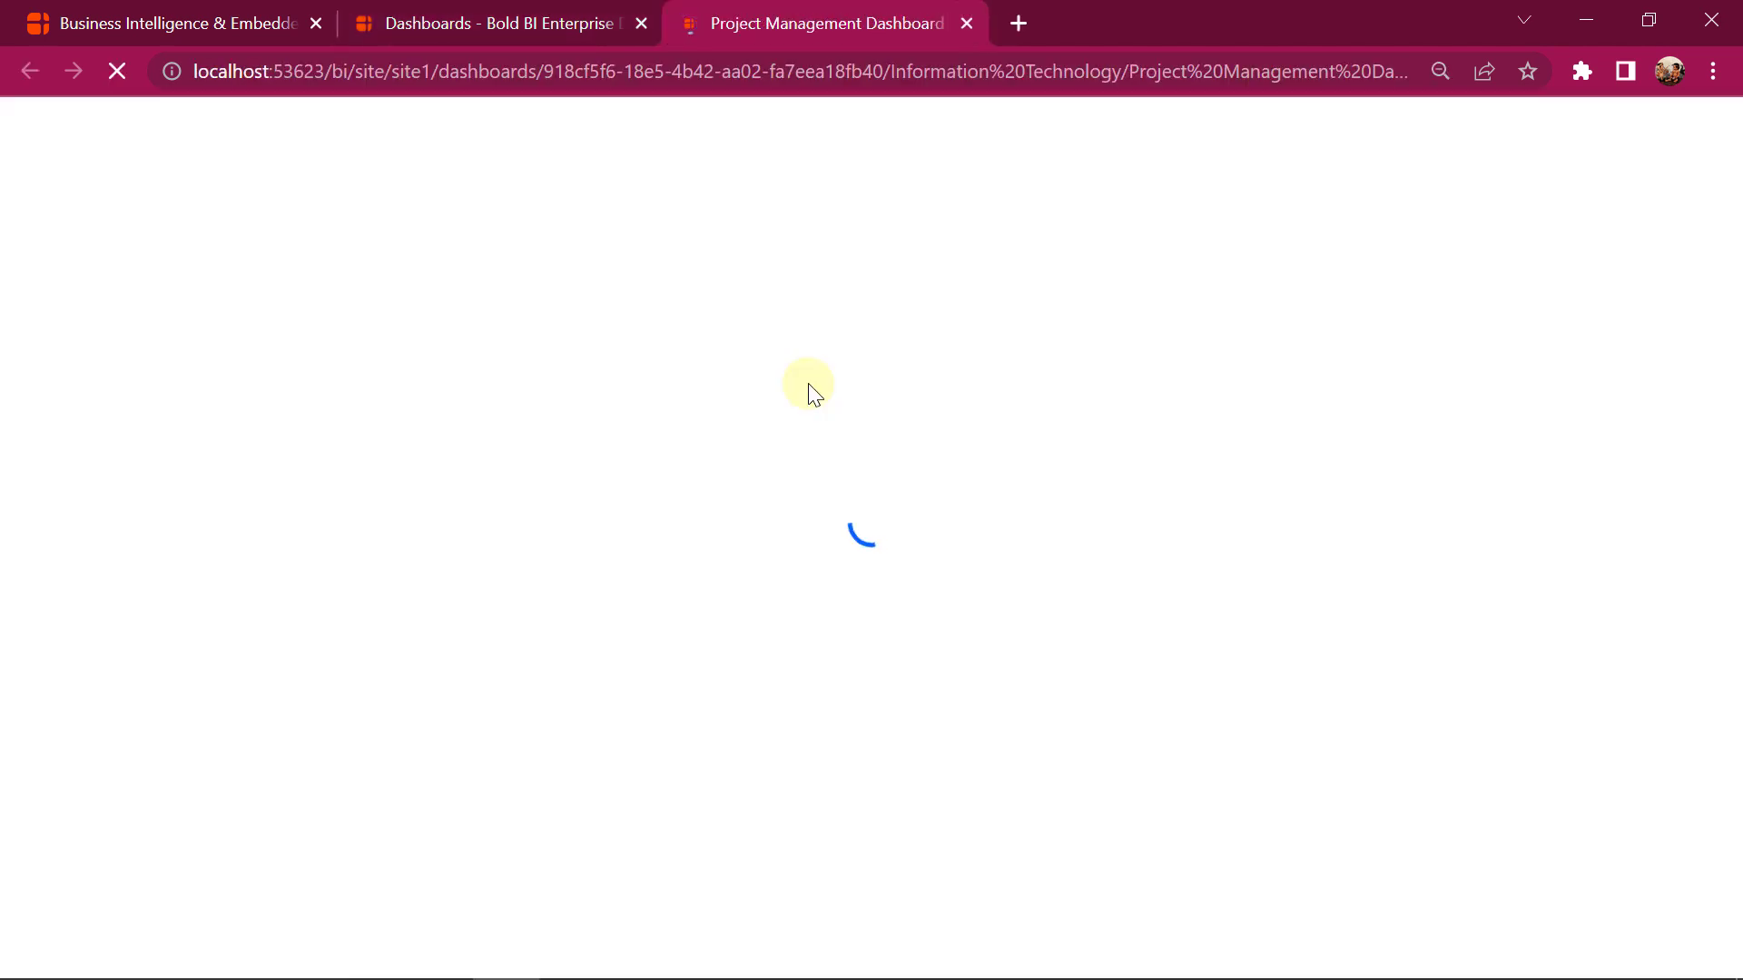
# Run the finished BoldBIEmbedSample app in IIS Express to view the embedded dashboard.
pyautogui.hotkey('alt', 'Tab')
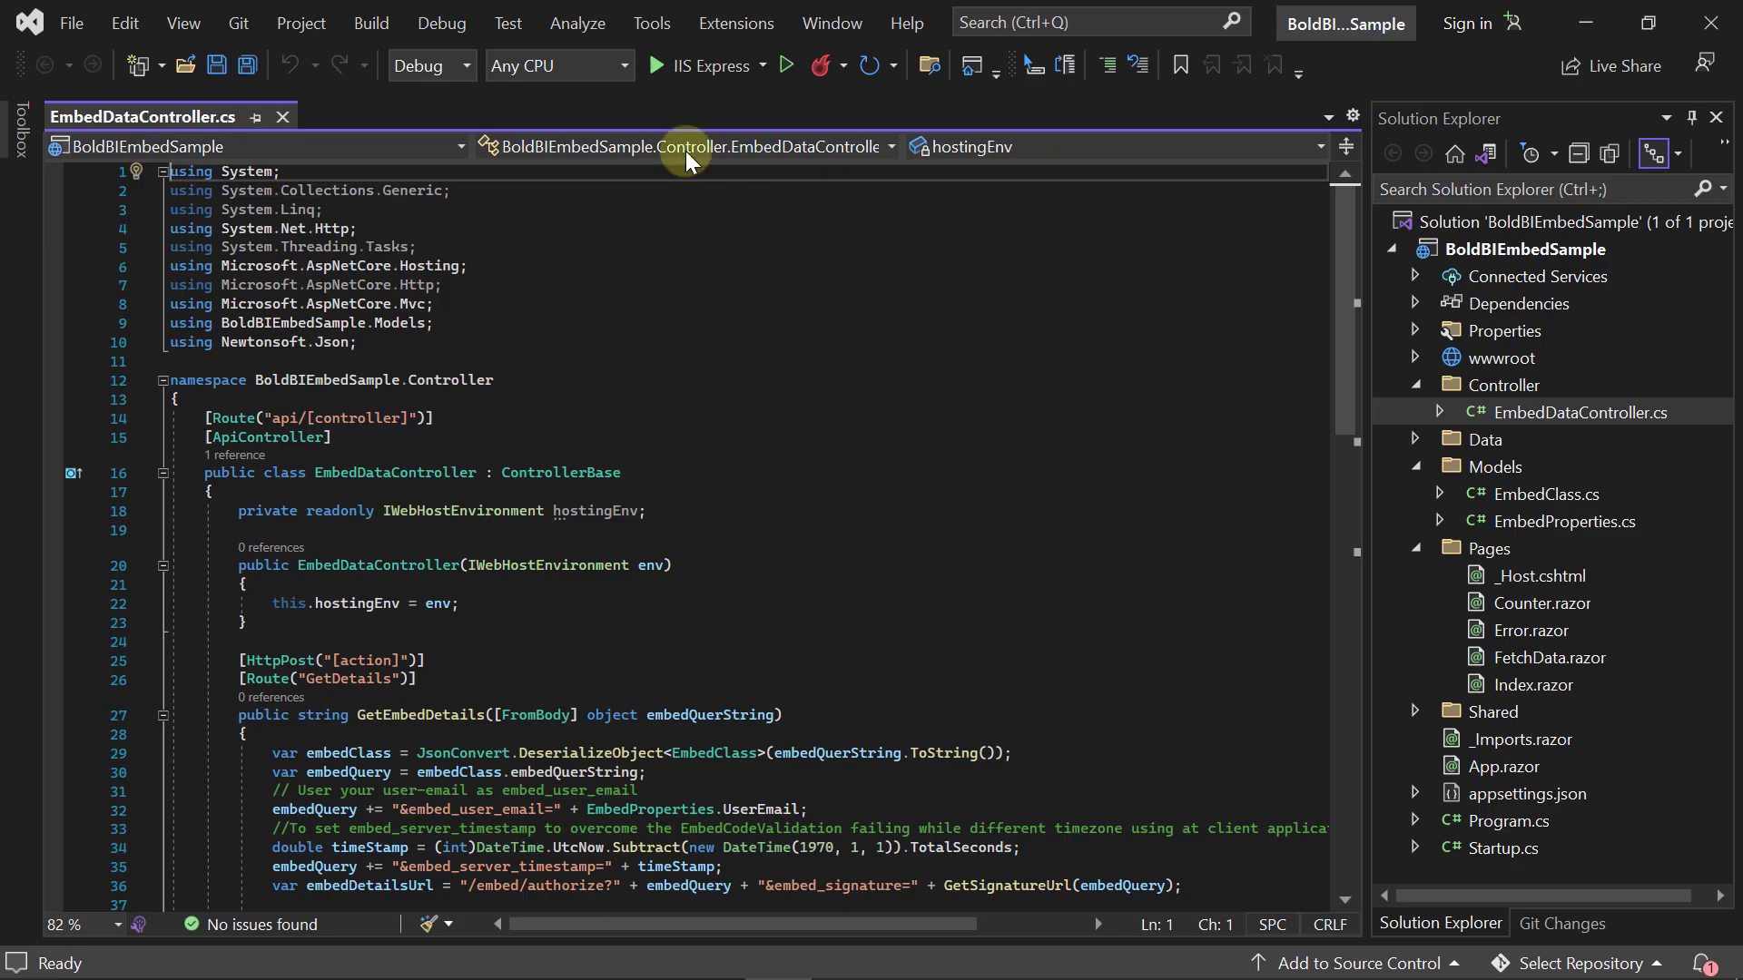
pyautogui.click(656, 65)
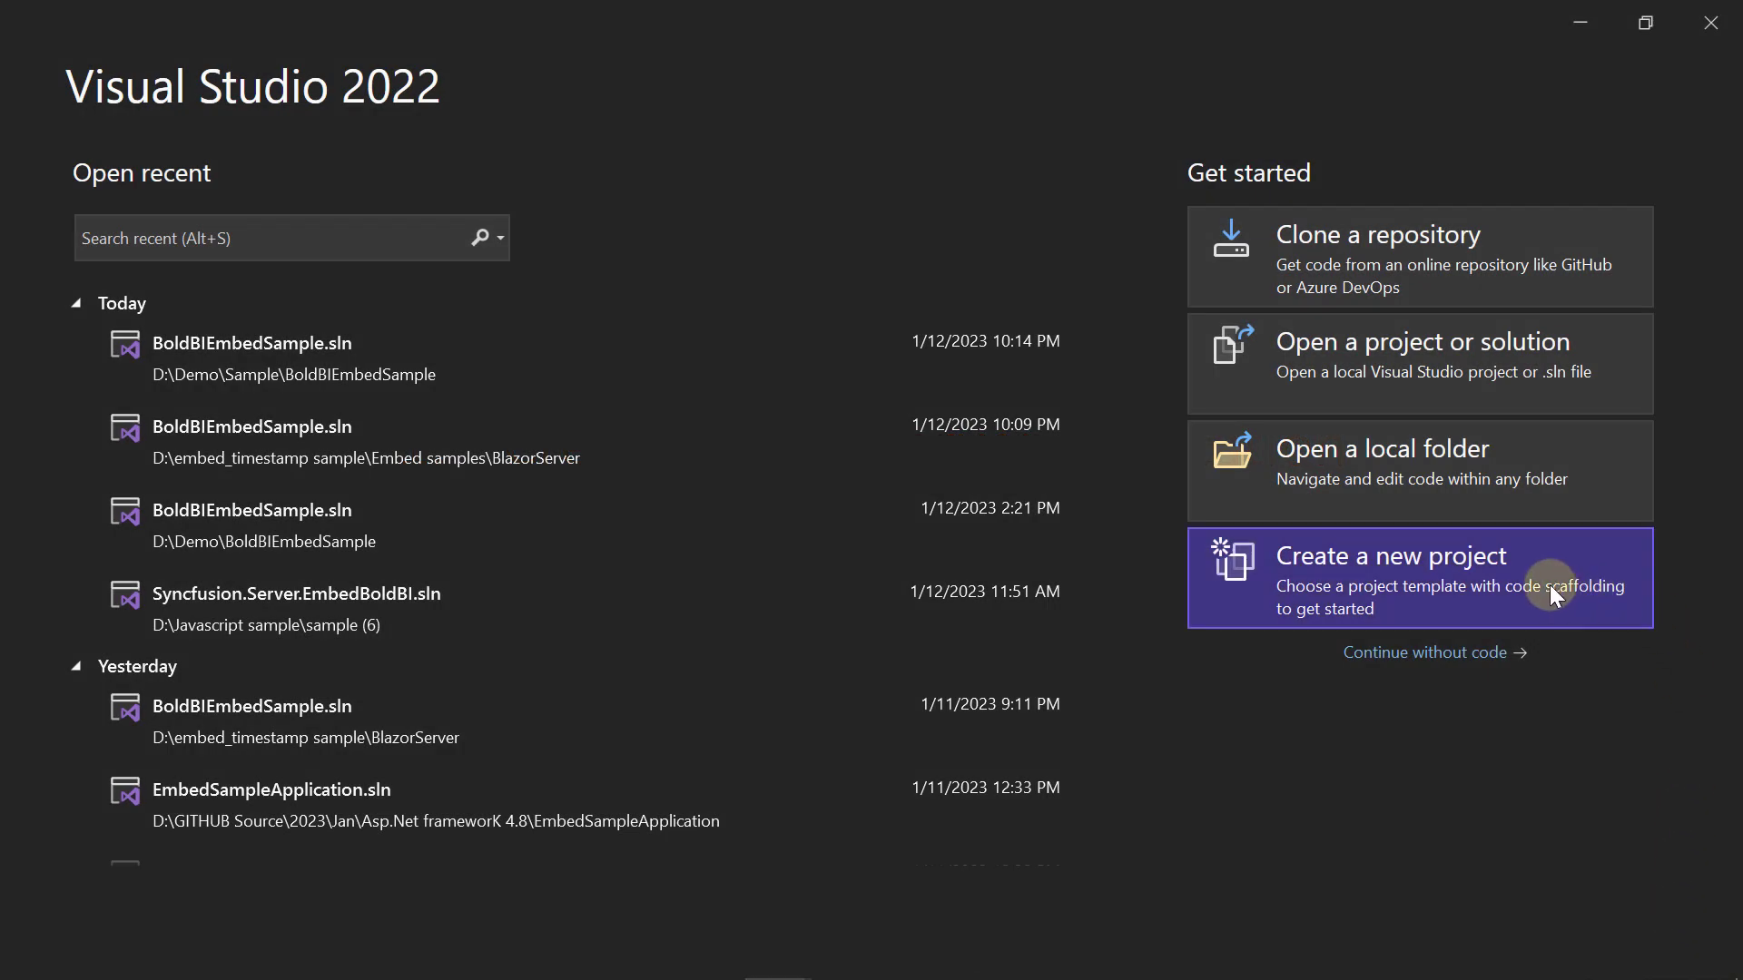
# Create the Blazor Server App project BoldBIEmbedSample in D:\Demo\Sample on .NET 6.0.
pyautogui.click(1550, 584)
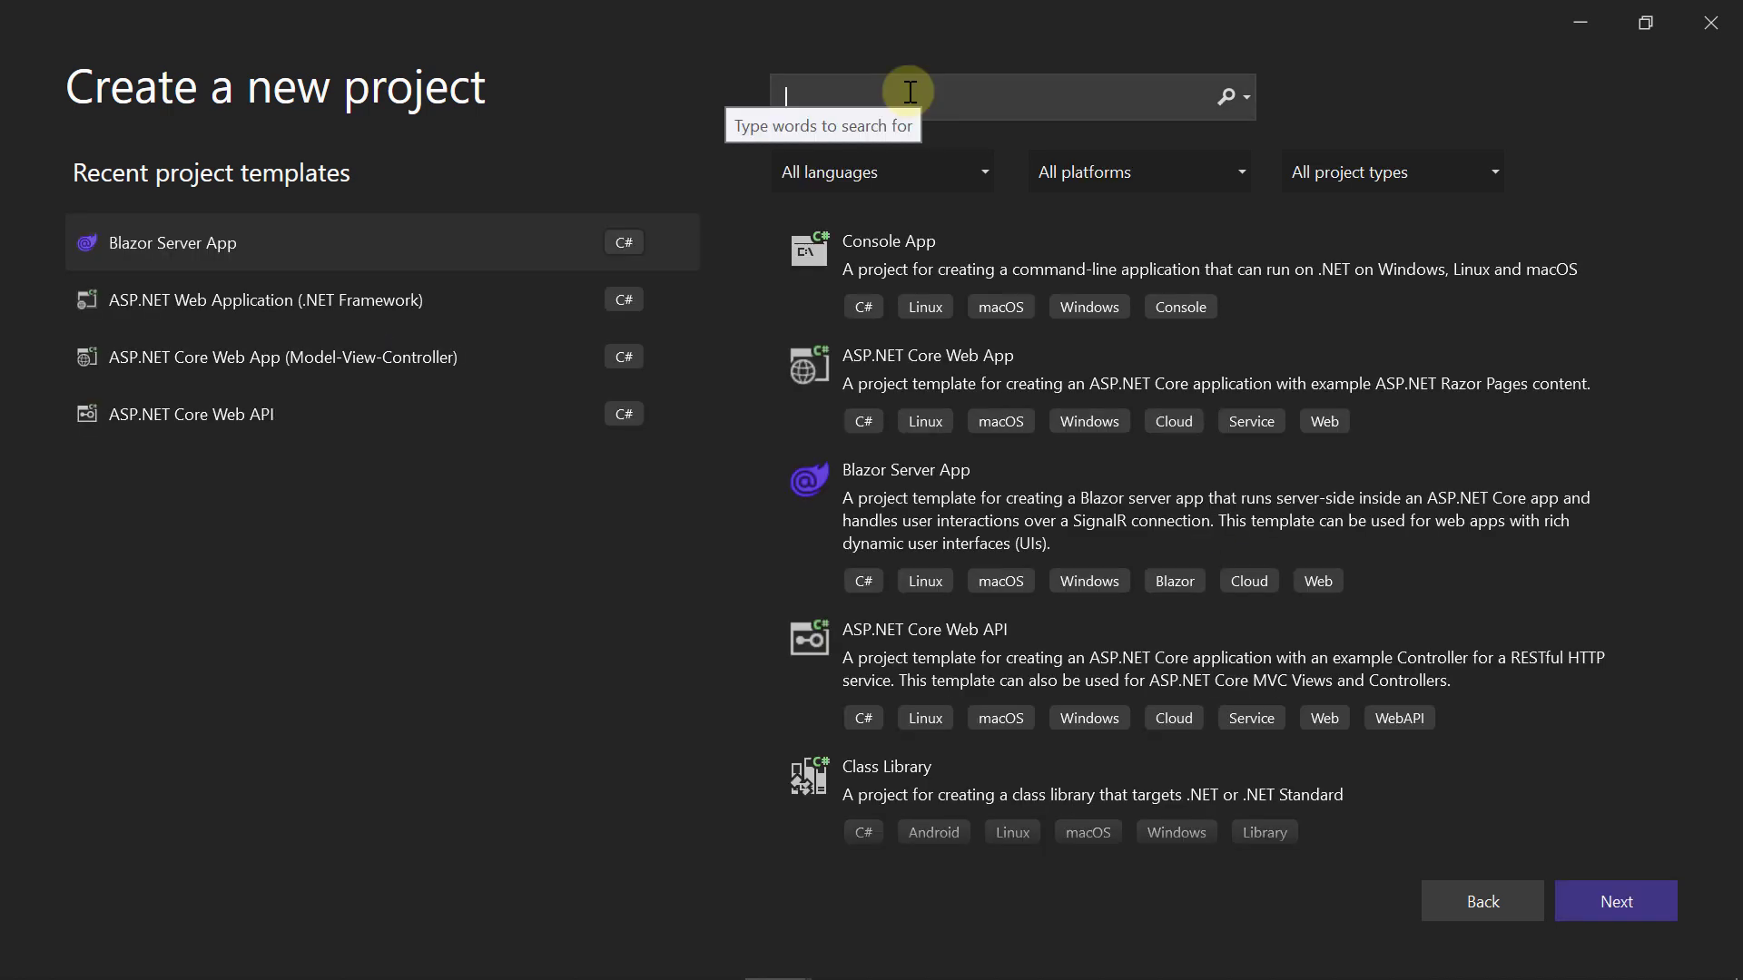
pyautogui.write('blazor')
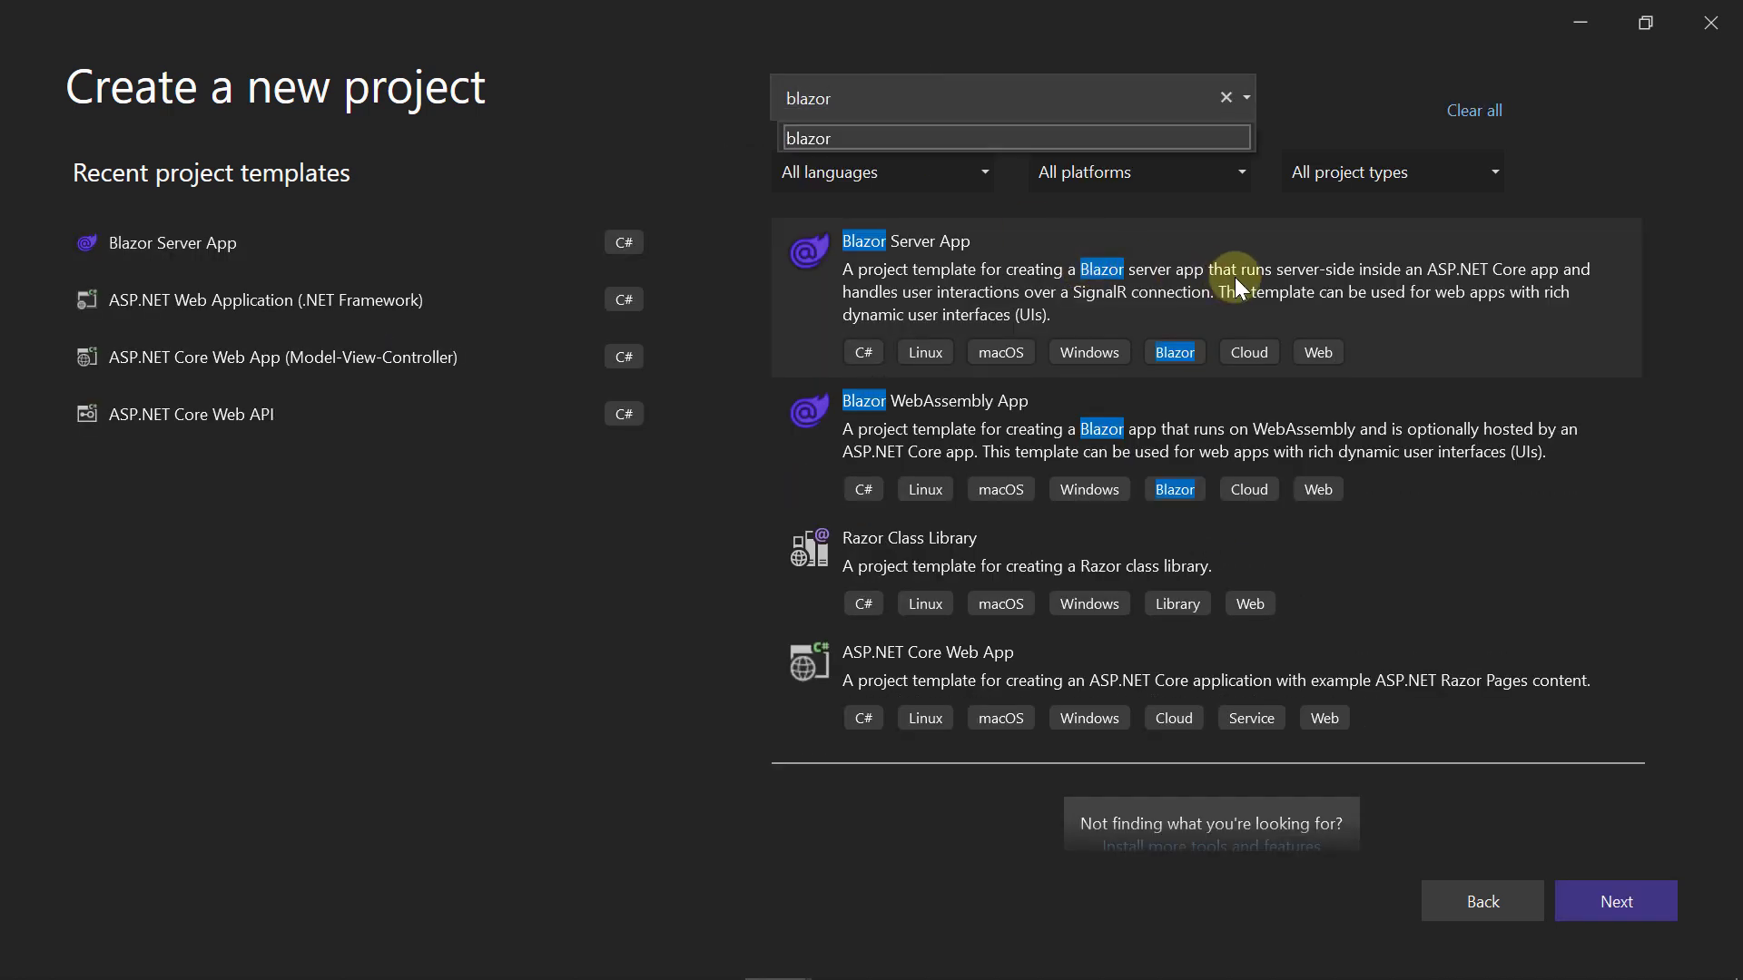
pyautogui.click(1234, 277)
pyautogui.click(1605, 903)
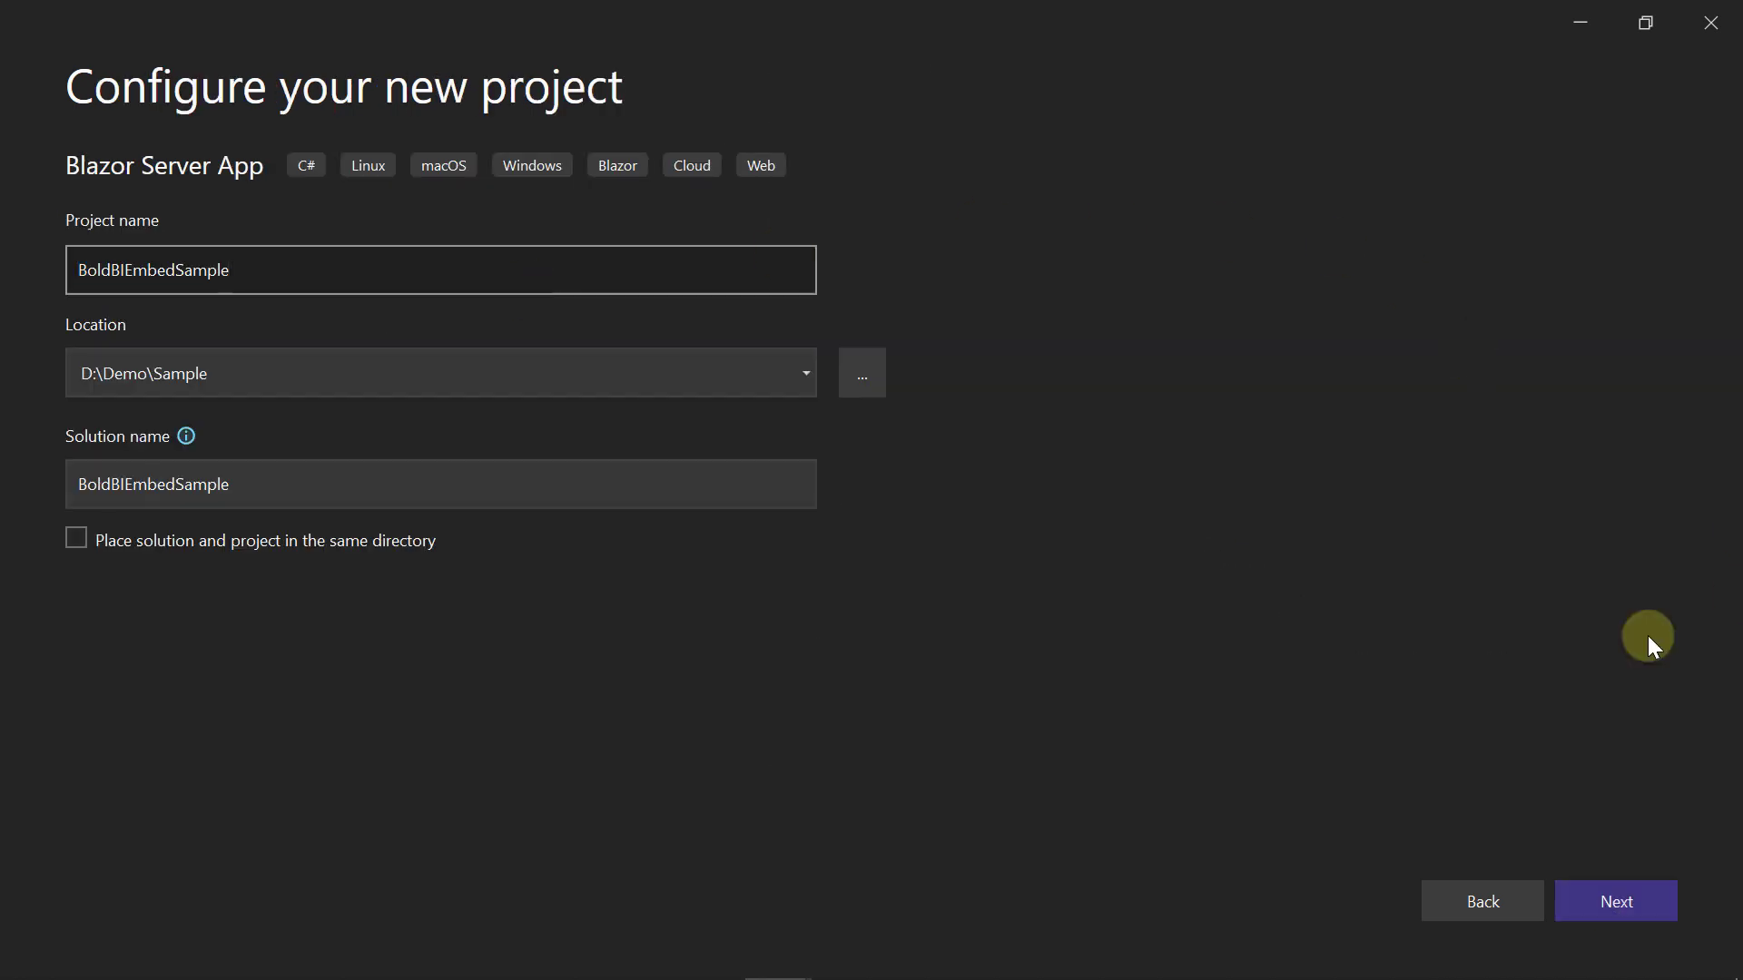
pyautogui.click(1608, 905)
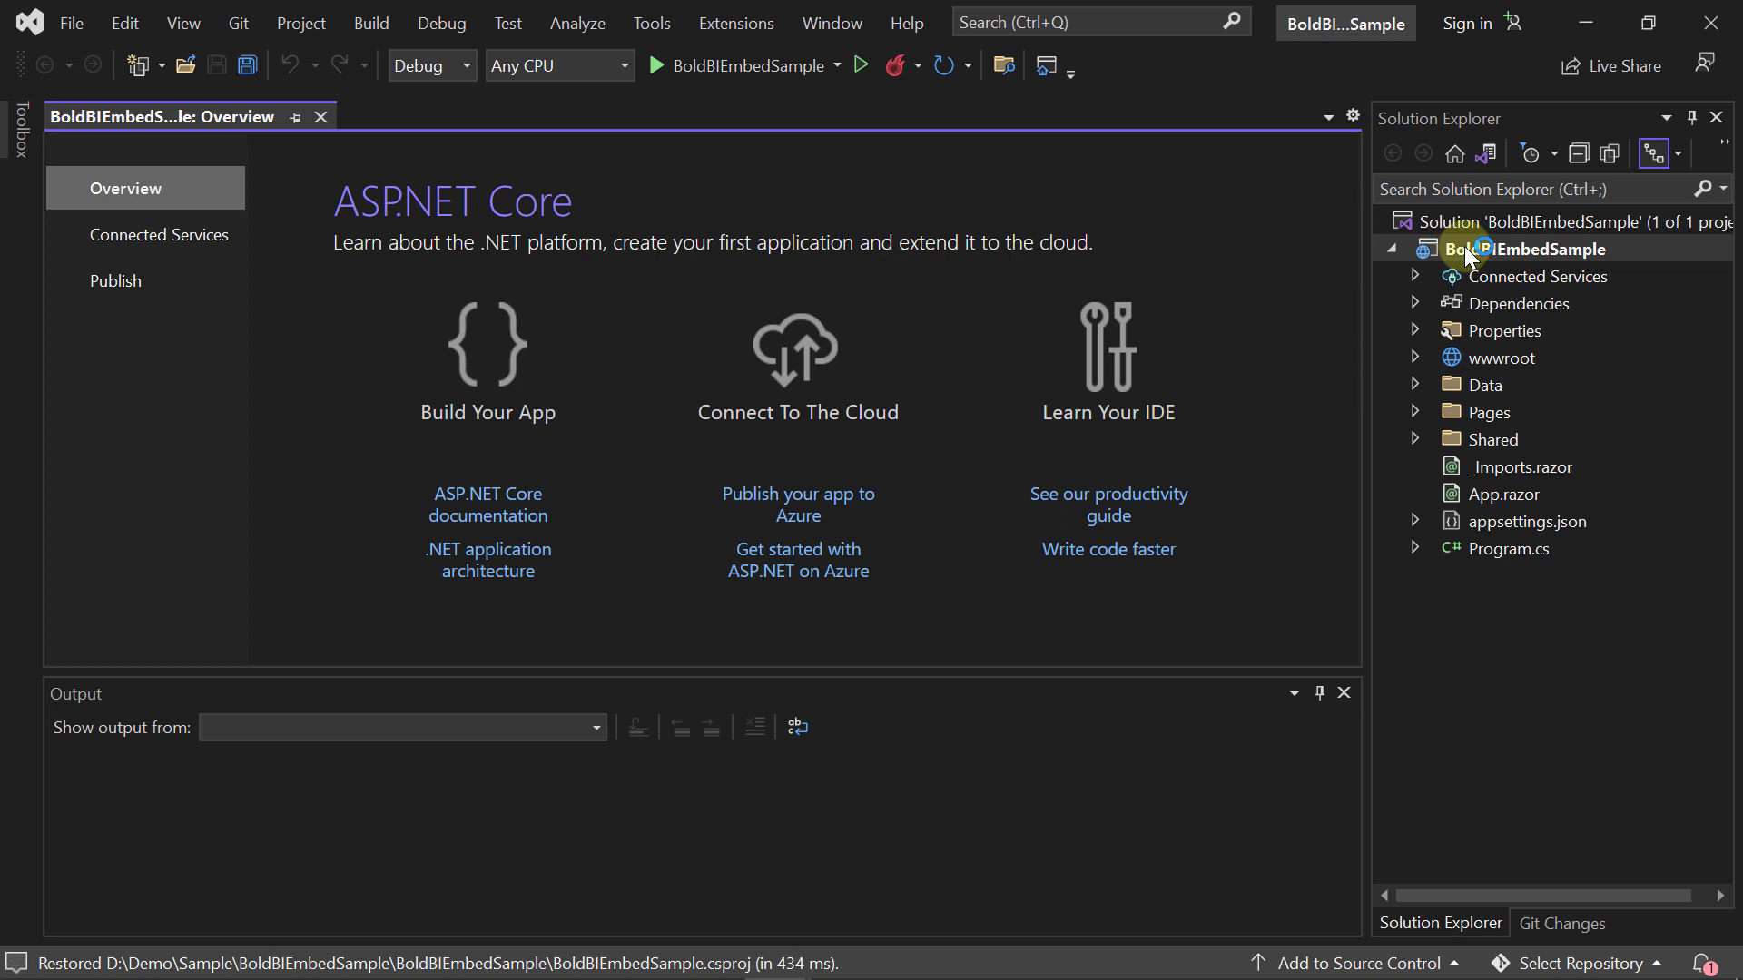
pyautogui.click(1464, 246)
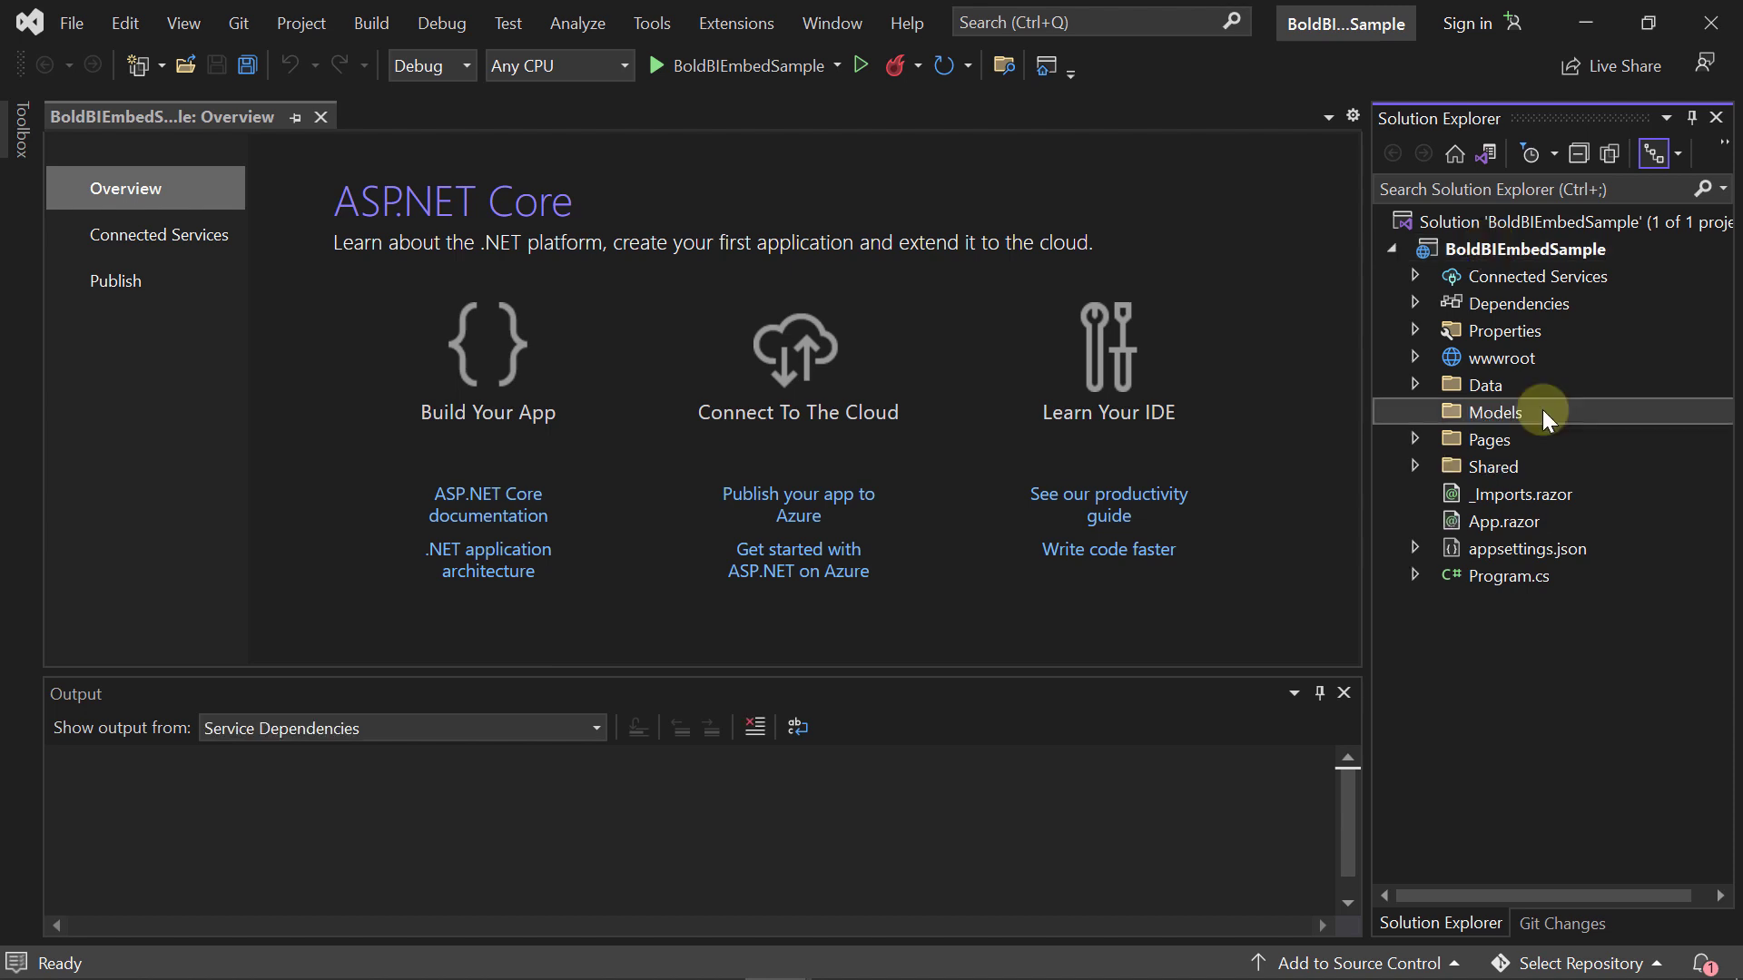
# Add an EmbedProperties.cs class to the Models folder.
pyautogui.rightClick(1543, 410)
pyautogui.click(808, 939)
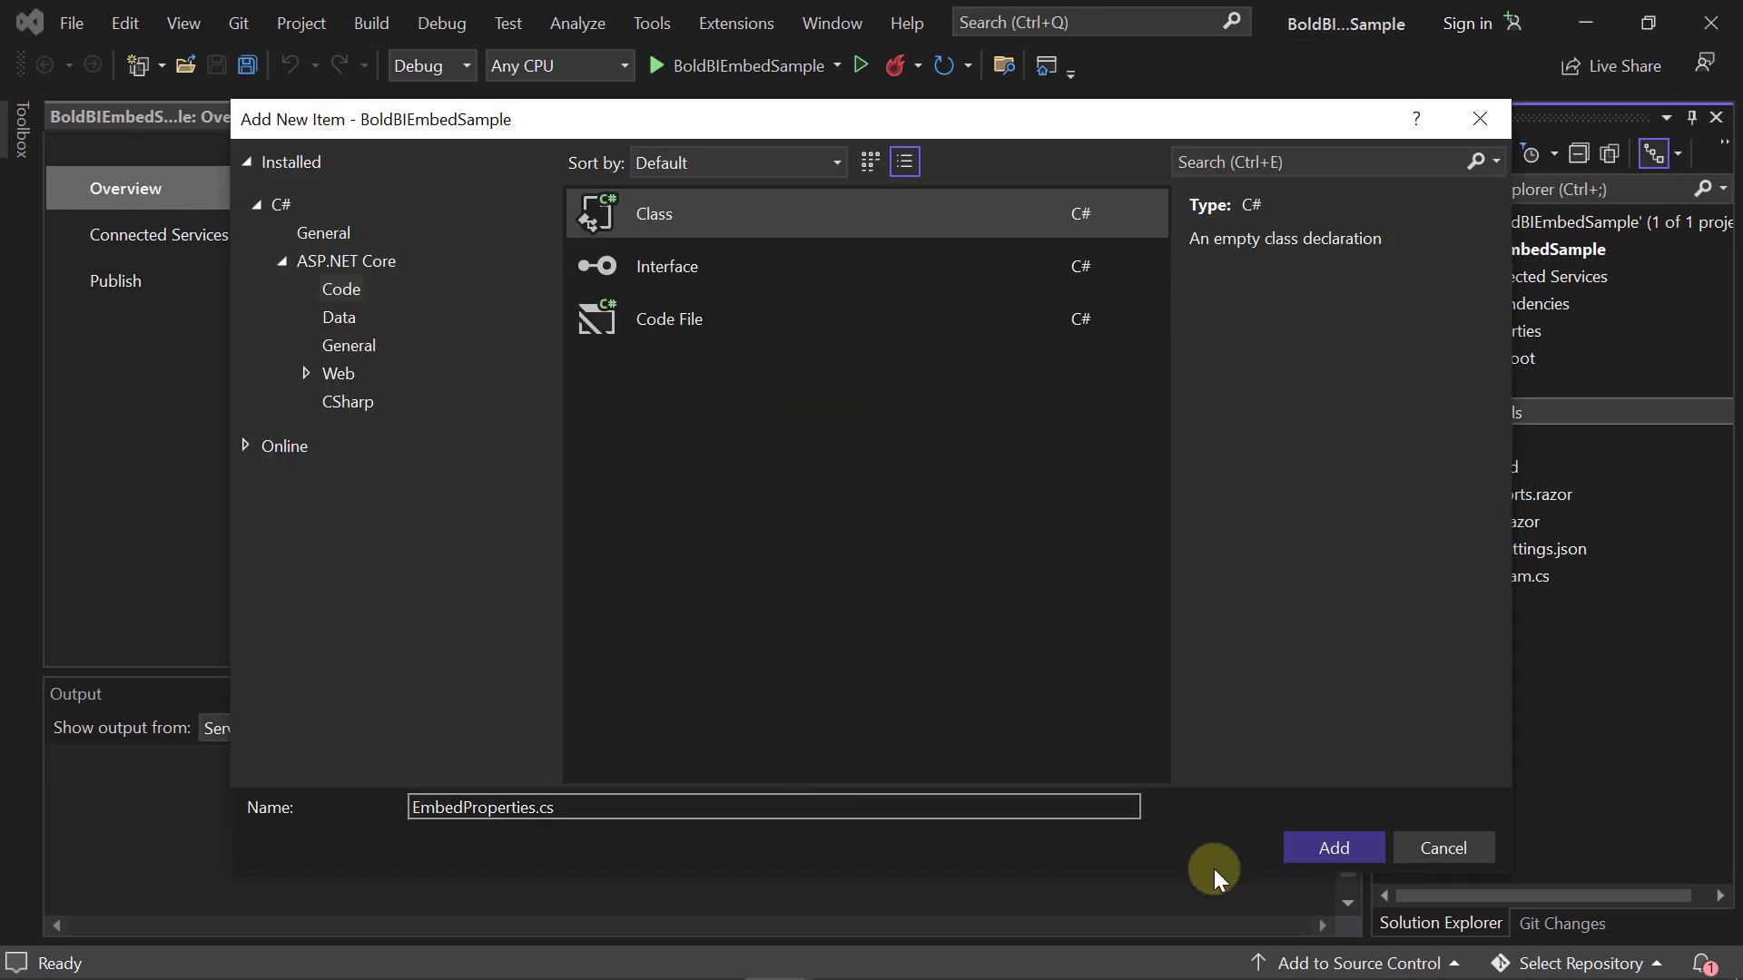
pyautogui.click(1333, 847)
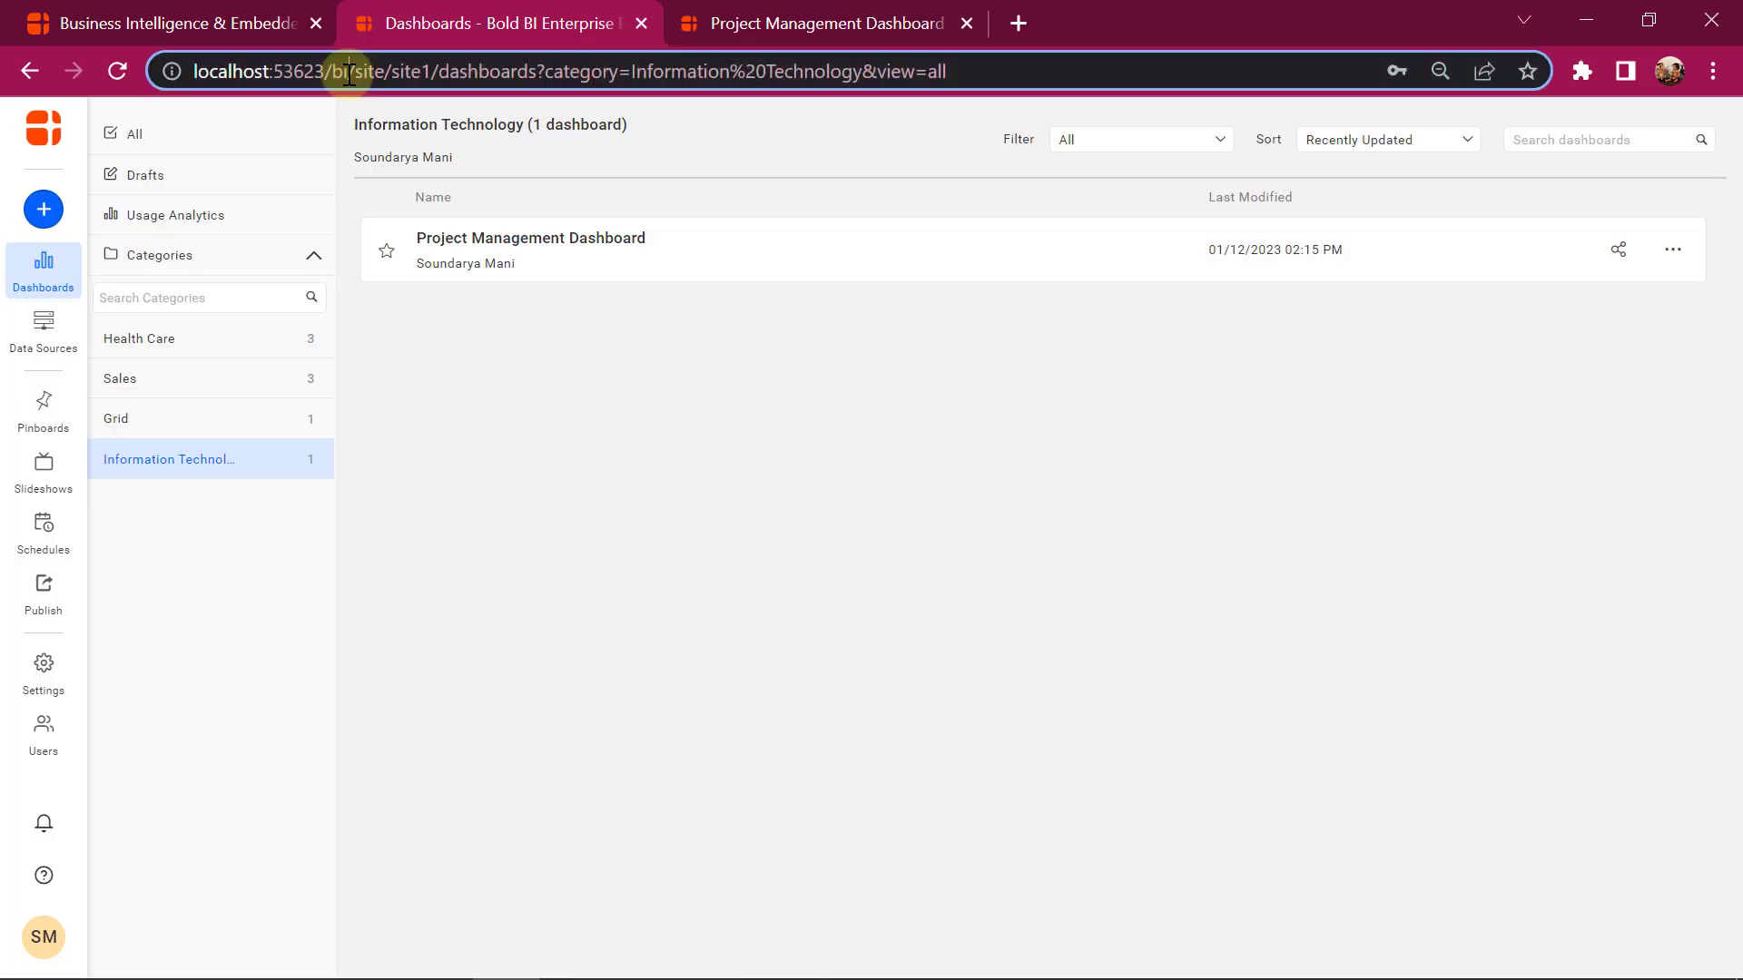
pyautogui.moveTo(350, 71); pyautogui.dragTo(193, 71)
pyautogui.hotkey('ctrl', 'c')
pyautogui.hotkey('alt', 'Tab')
pyautogui.hotkey('ctrl', 'v')
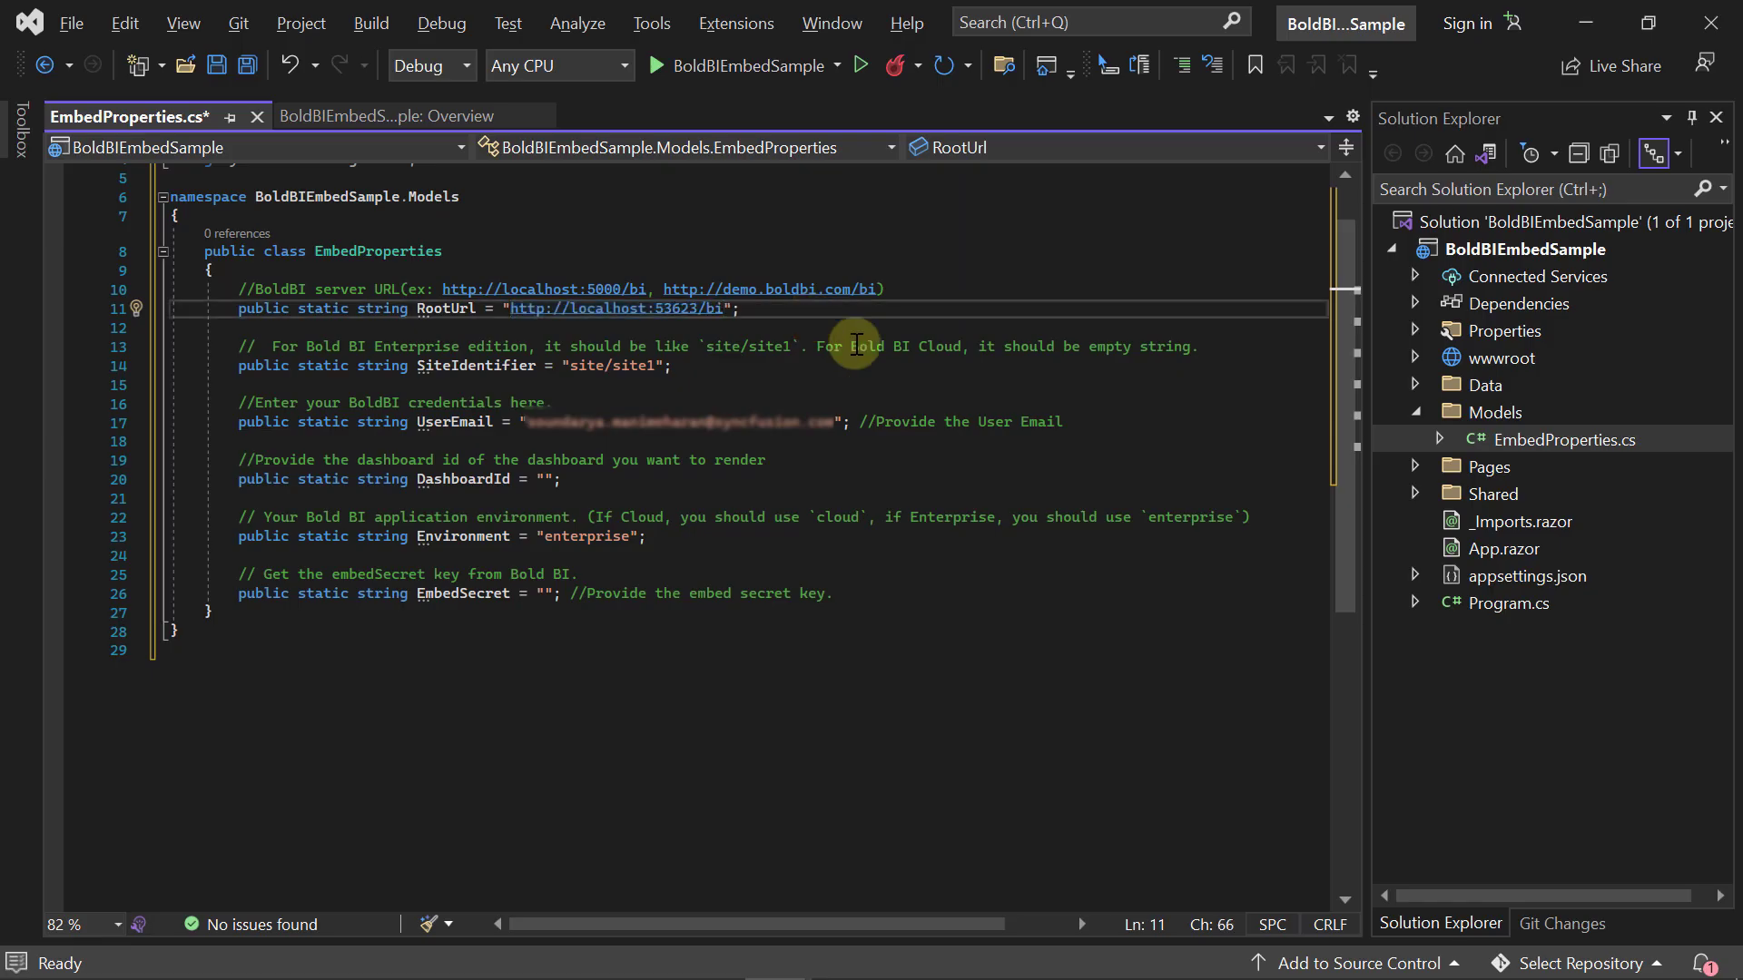
pyautogui.hotkey('alt', 'Tab')
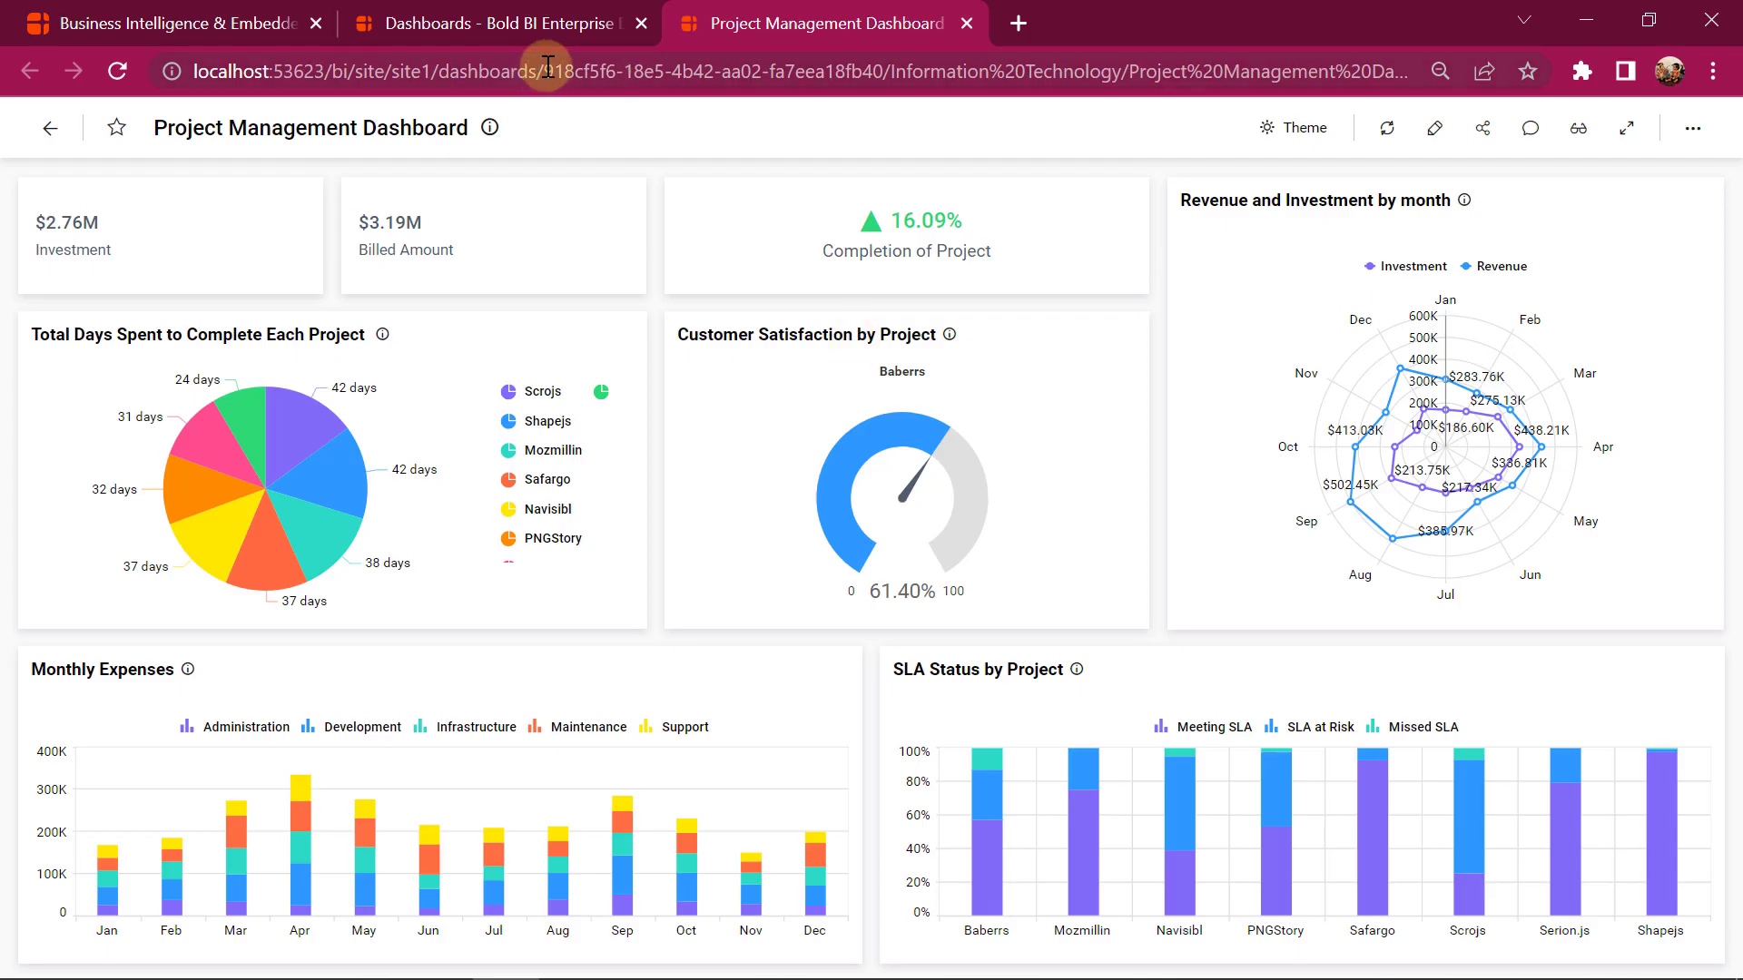
# Copy the dashboard ID from the Bold BI URL into DashboardId.
pyautogui.moveTo(545, 70); pyautogui.dragTo(883, 83)
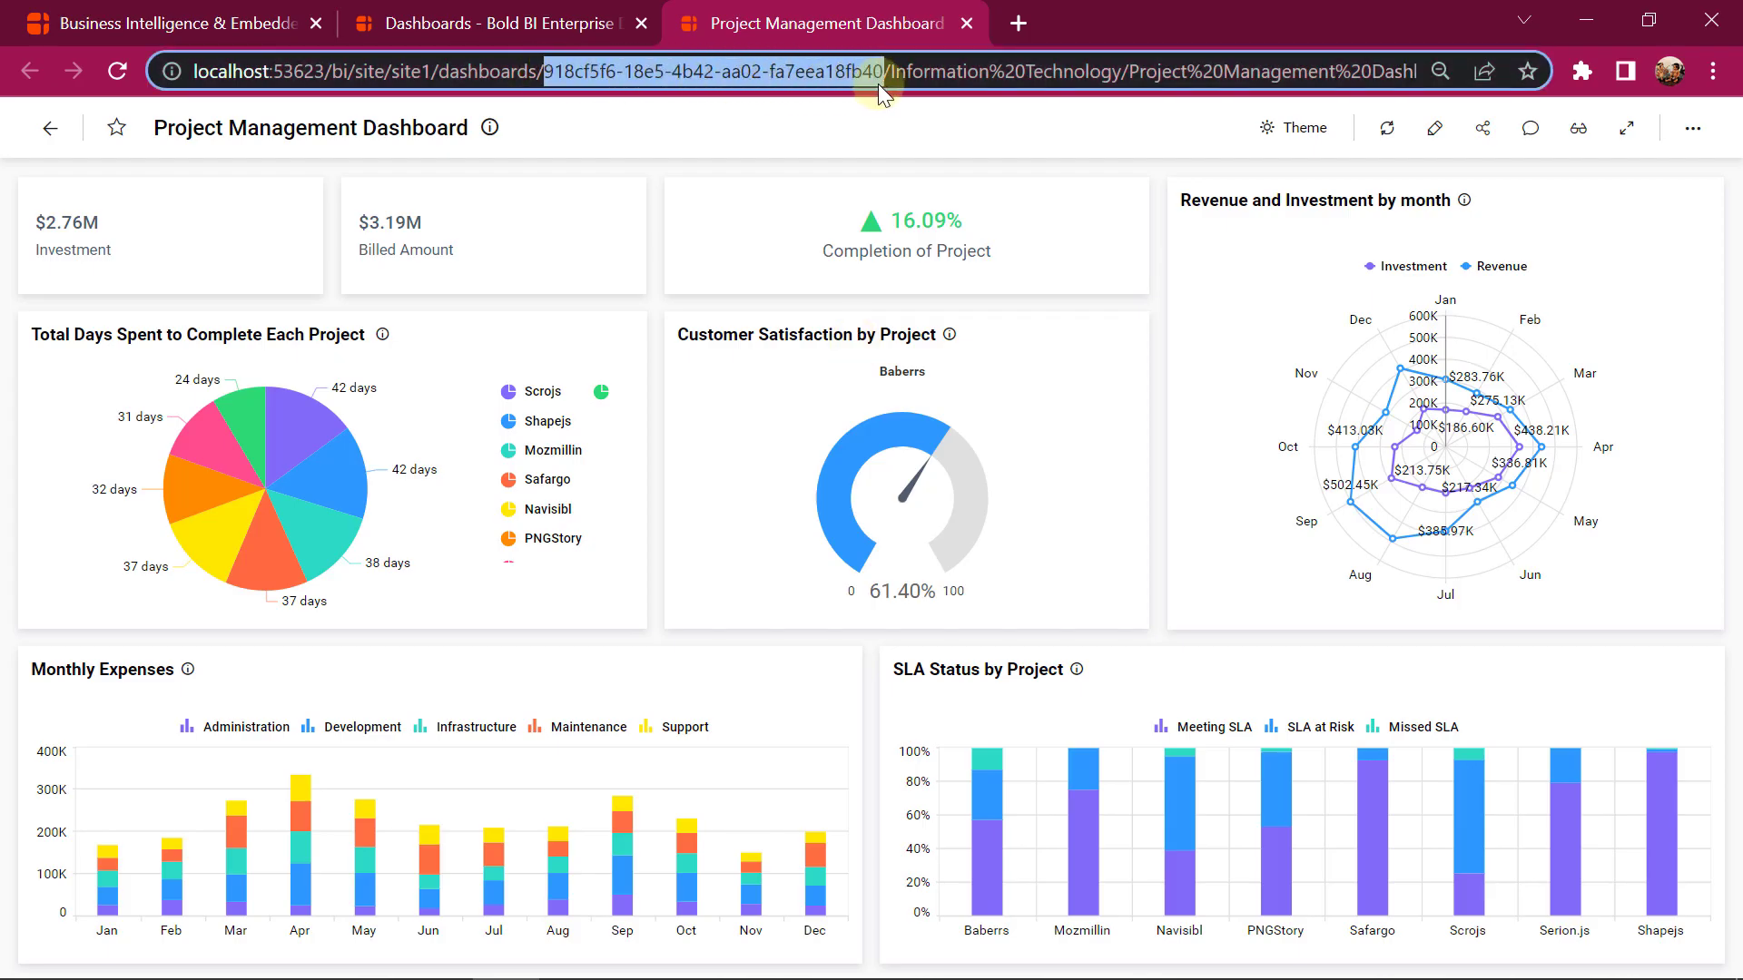
pyautogui.hotkey('ctrl', 'c')
pyautogui.hotkey('alt', 'Tab')
pyautogui.click(1035, 580)
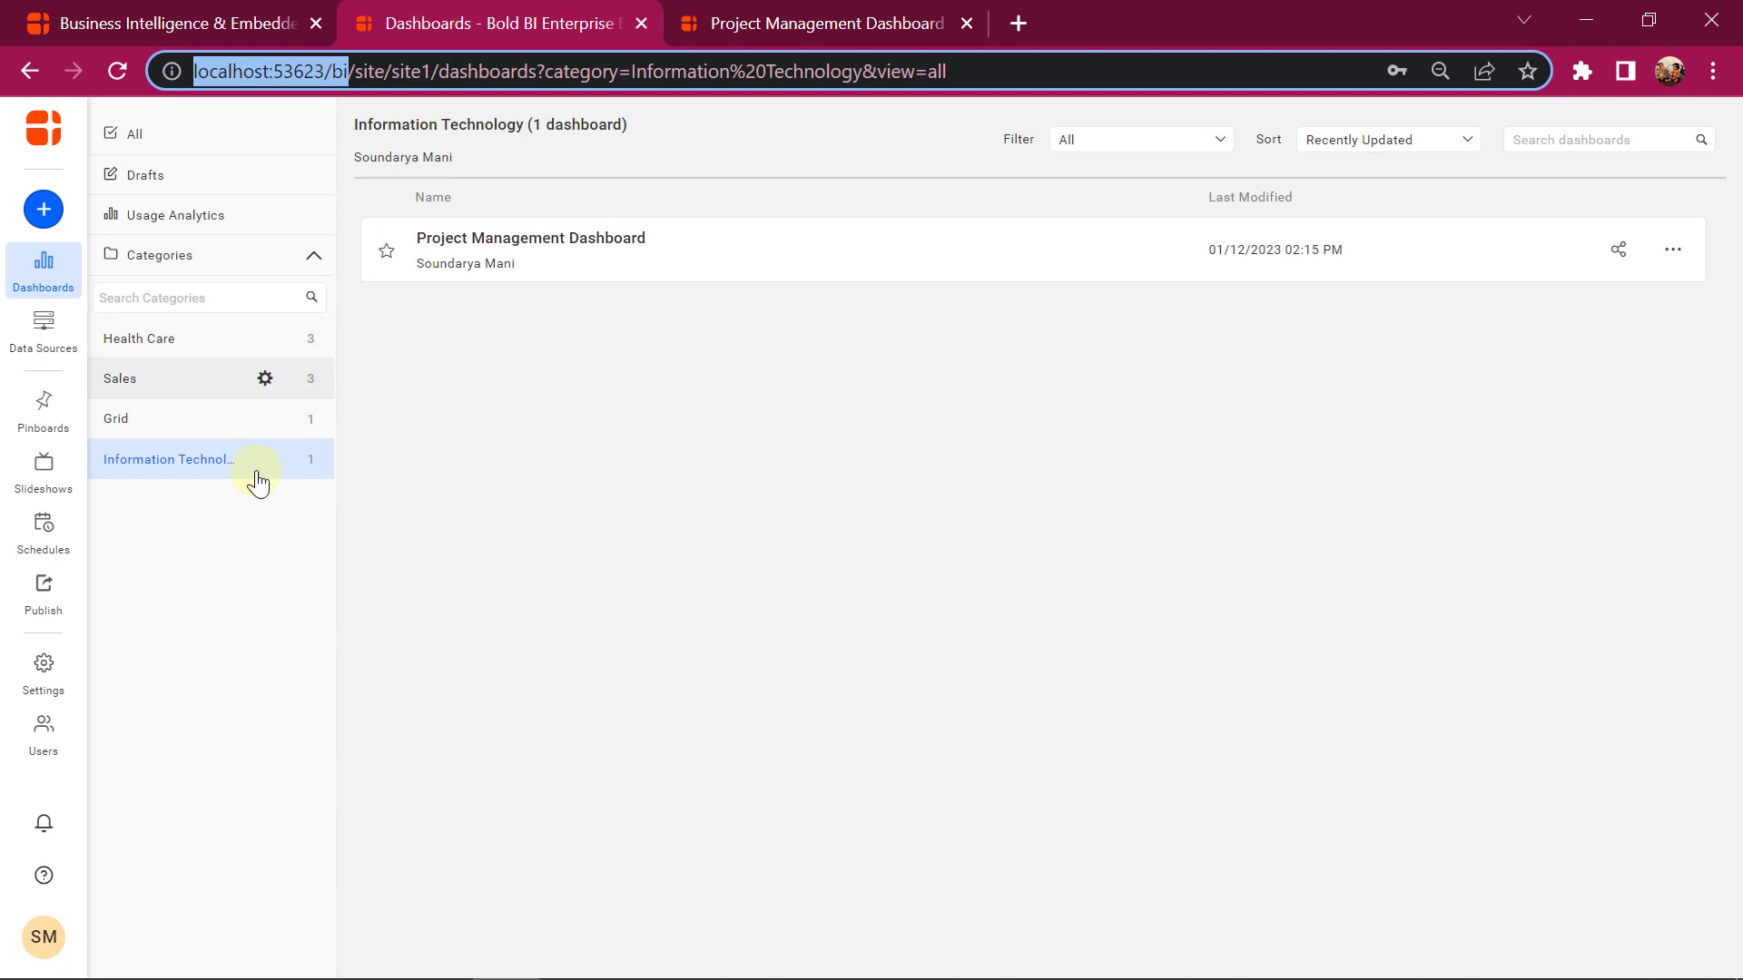
# Regenerate the embed secret in Bold BI's Embed settings and copy it.
pyautogui.click(44, 675)
pyautogui.click(165, 363)
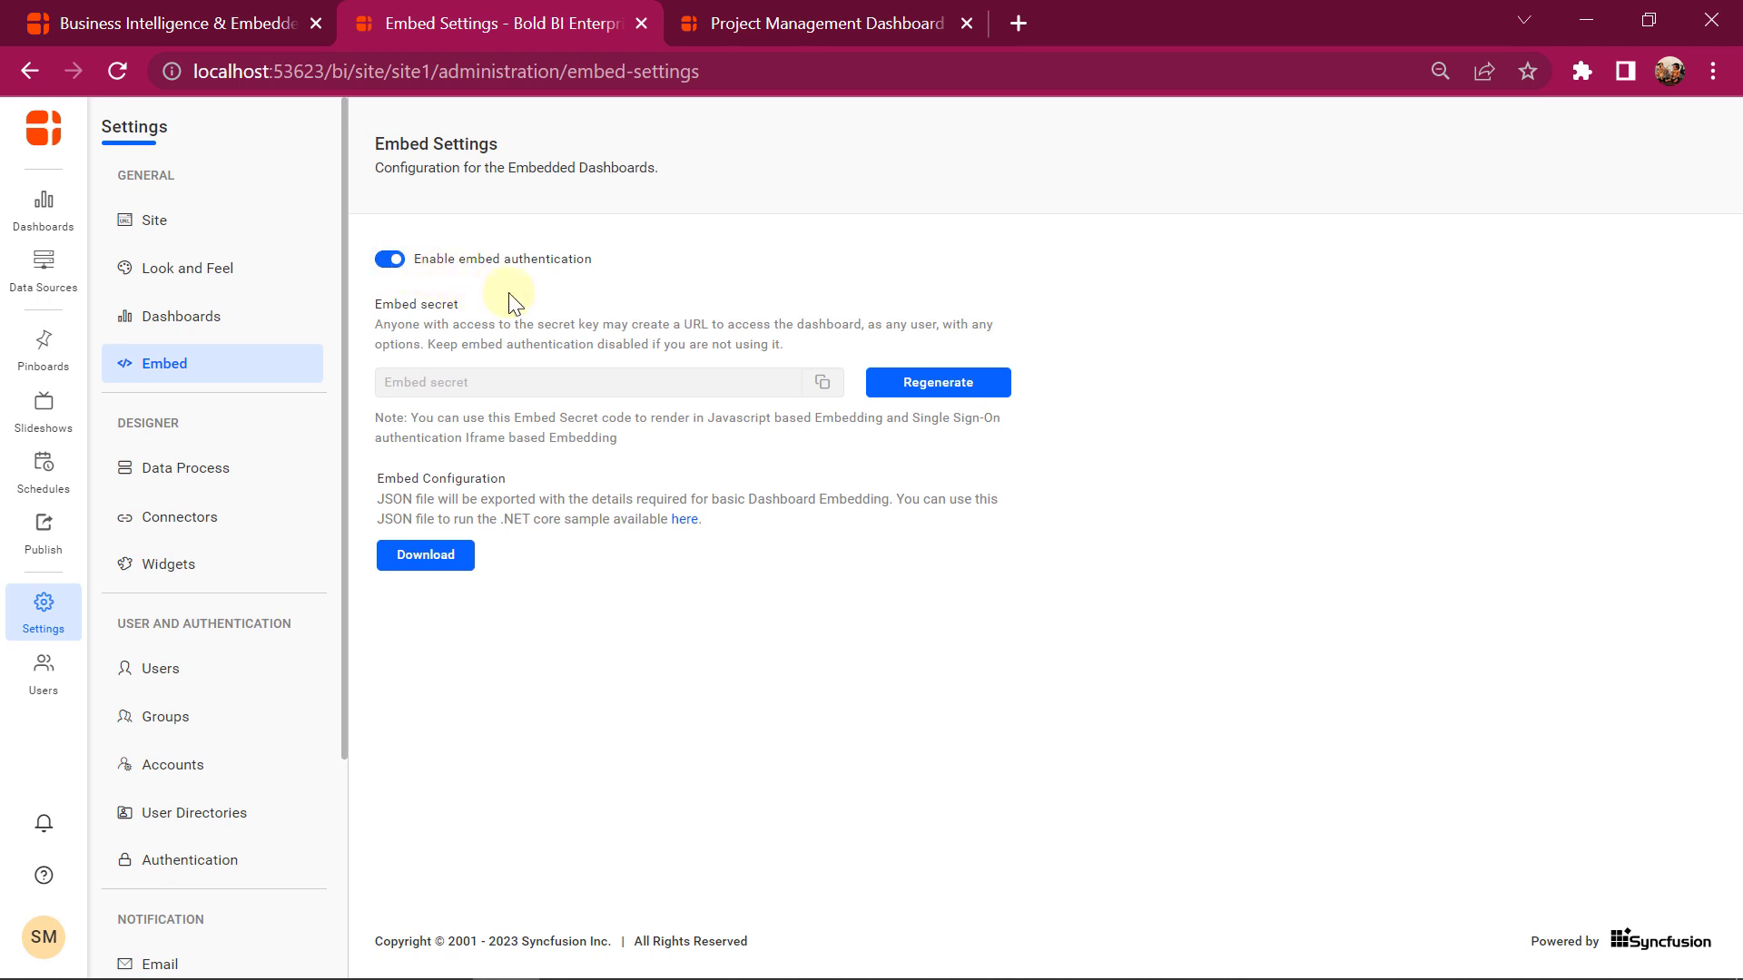
pyautogui.click(932, 390)
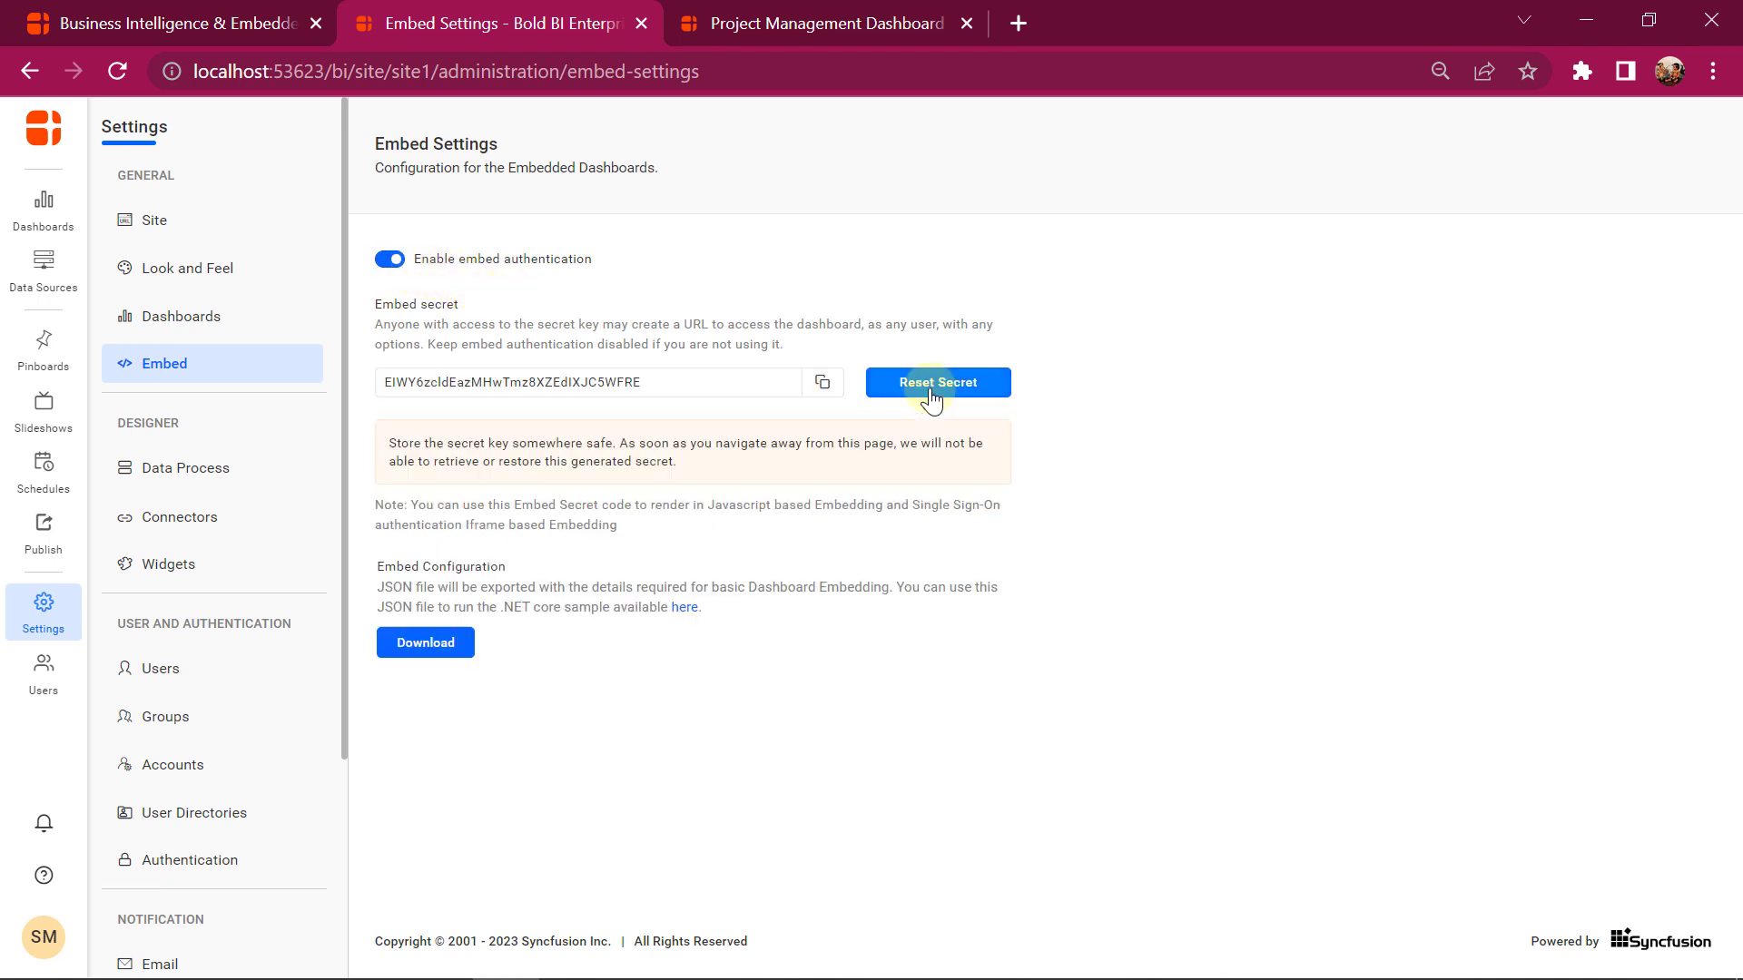
pyautogui.click(825, 383)
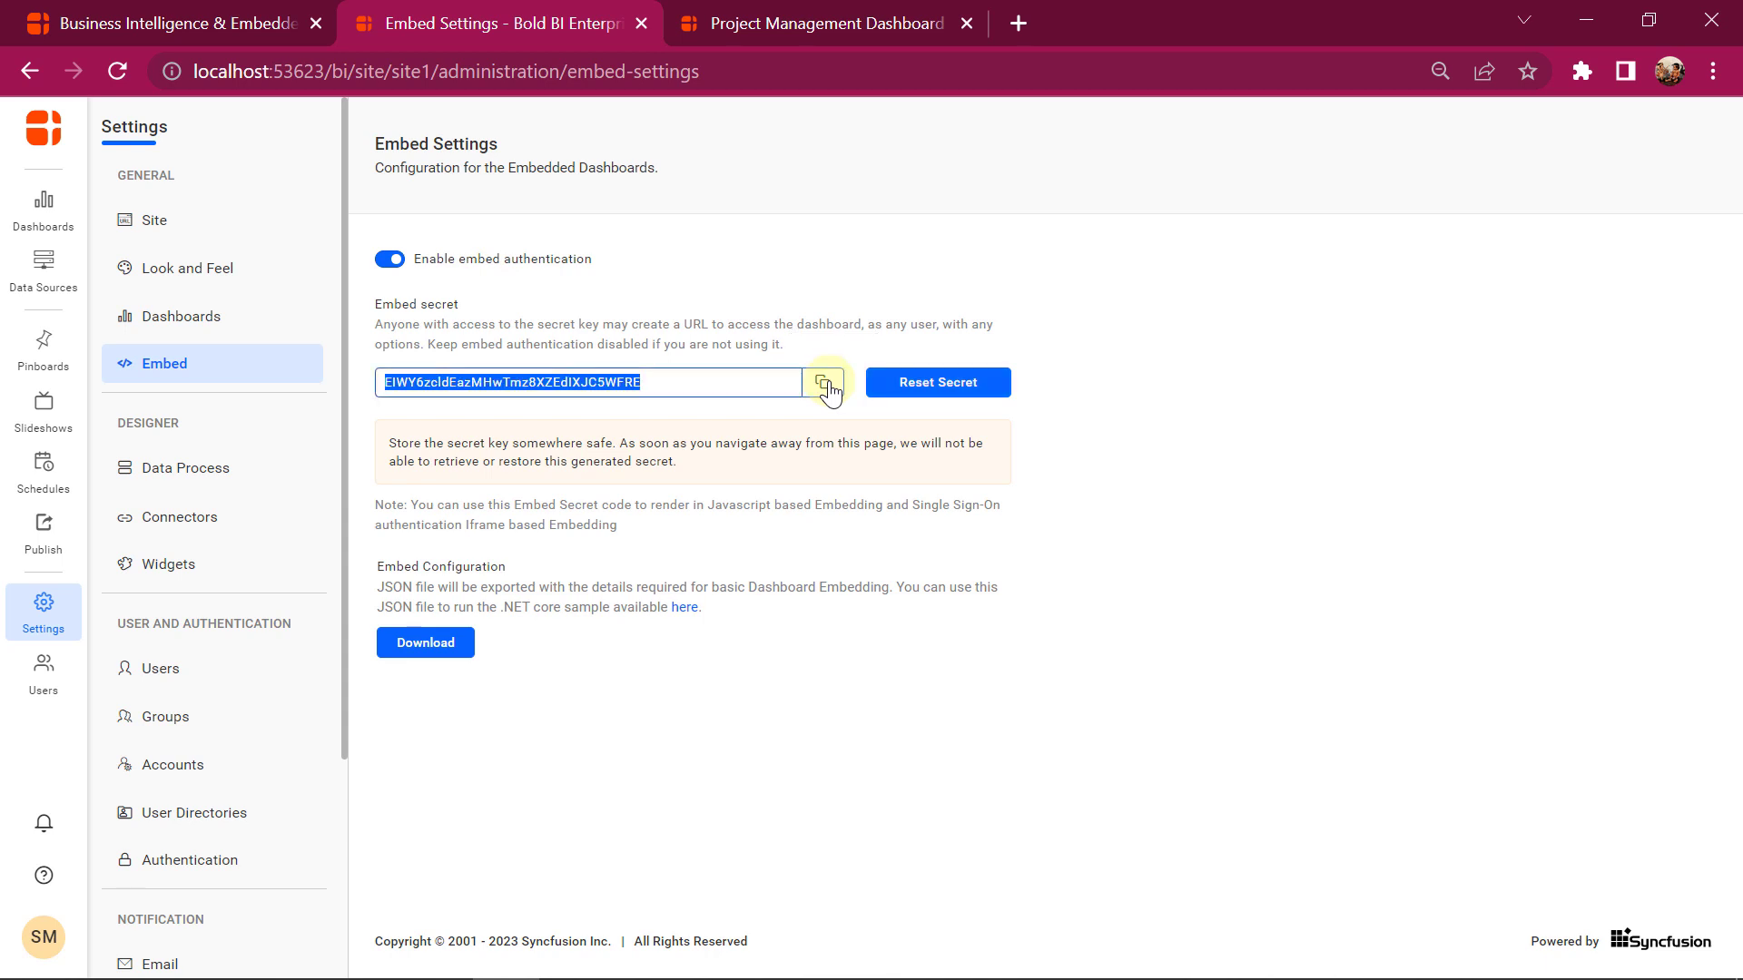
pyautogui.hotkey('alt', 'Tab')
# Paste the secret into EmbedSecret, save, and add an EmbedClass.cs class under Models.
pyautogui.hotkey('ctrl', 'v')
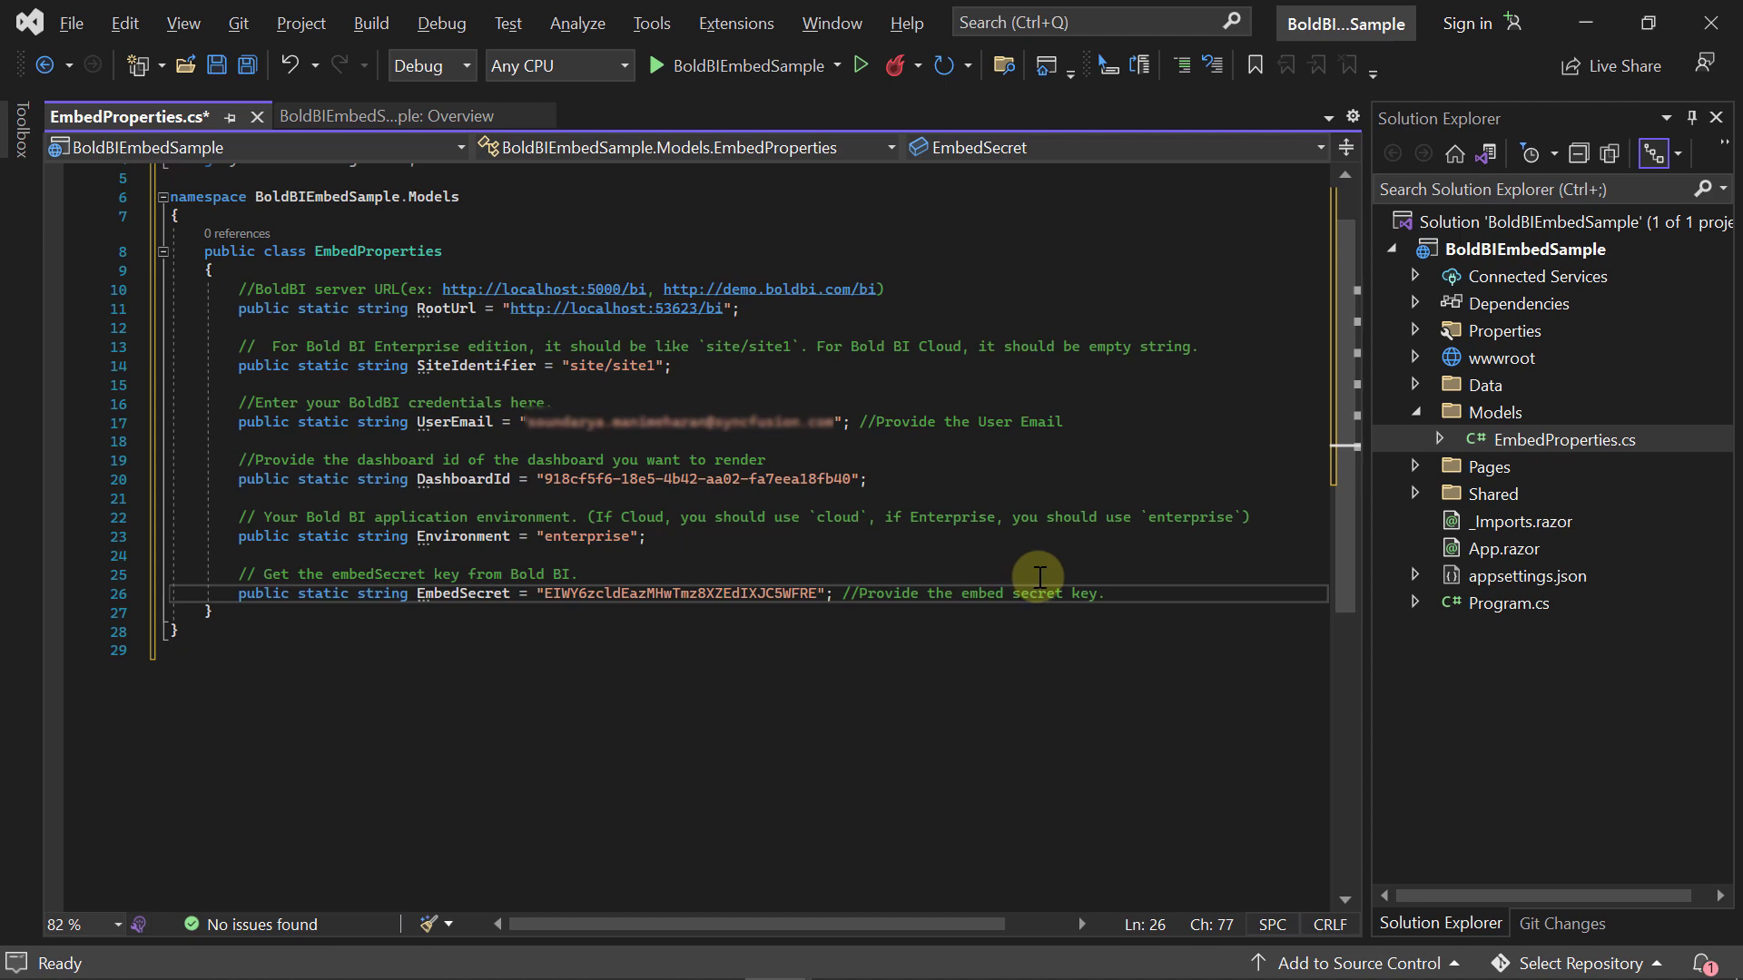
pyautogui.hotkey('ctrl', 's')
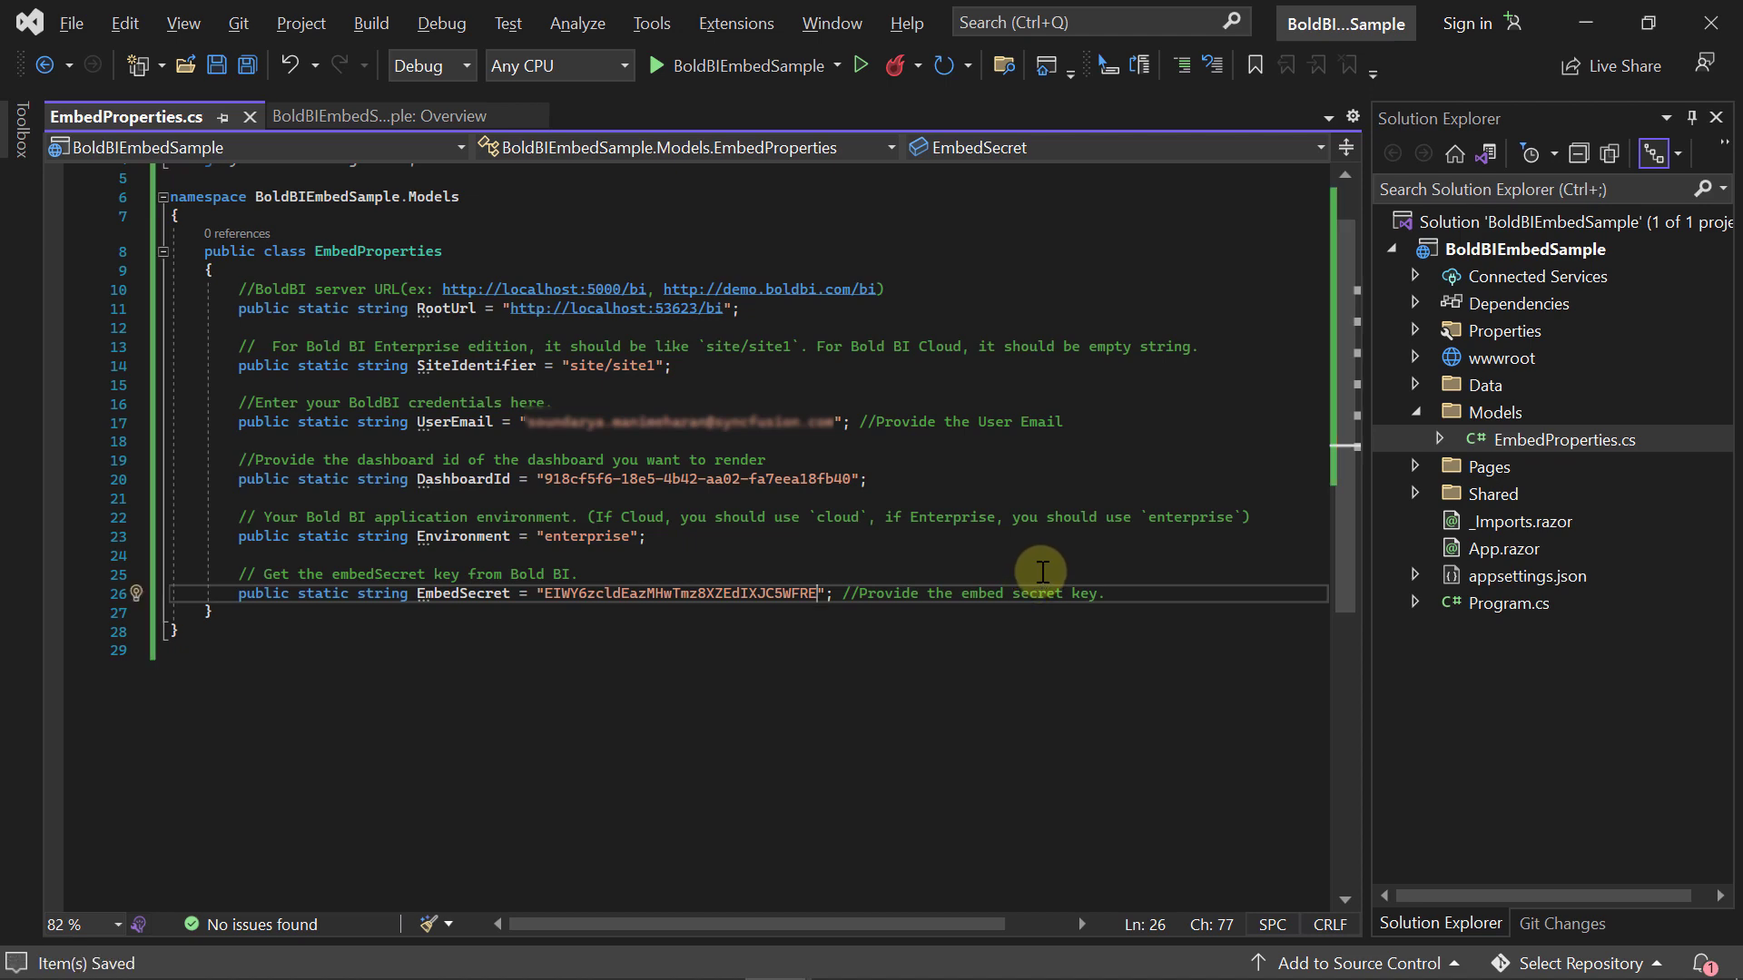
pyautogui.rightClick(1473, 413)
pyautogui.click(1062, 499)
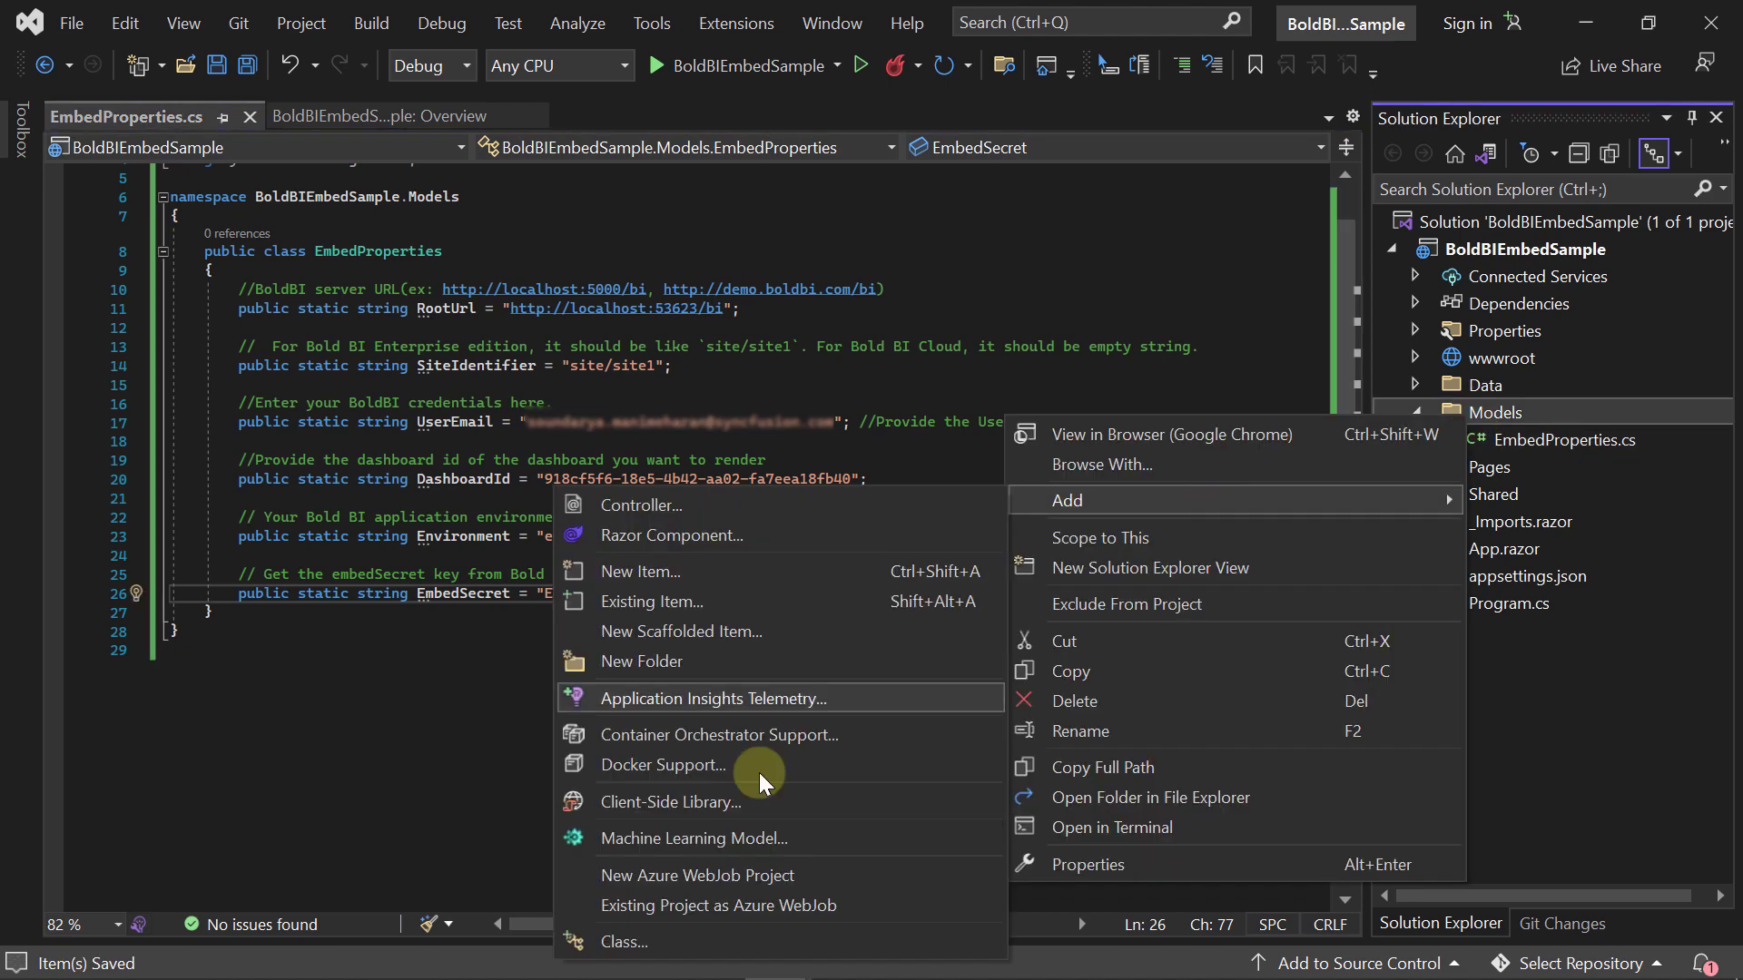
pyautogui.click(724, 931)
pyautogui.click(1333, 847)
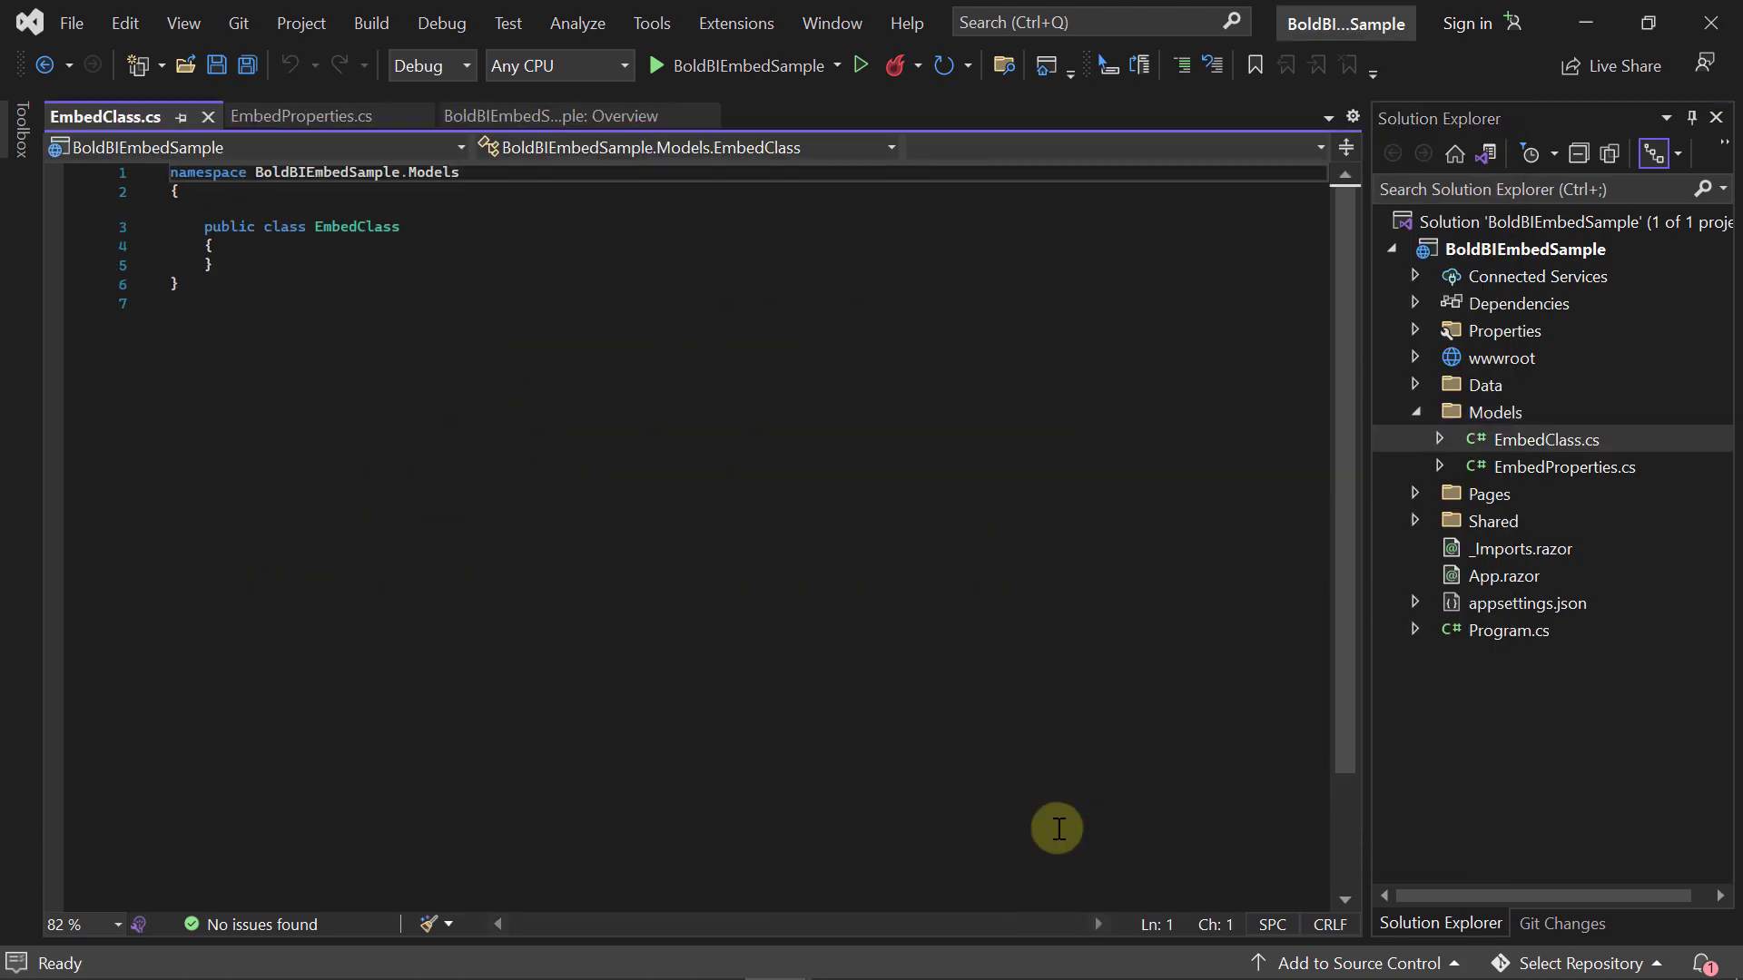
# Fill EmbedClass with the embedQuerString and dashboardServerApiUrl properties and save it.
pyautogui.hotkey('ctrl', 'a')
pyautogui.hotkey('ctrl', 'v')
pyautogui.hotkey('ctrl', 's')
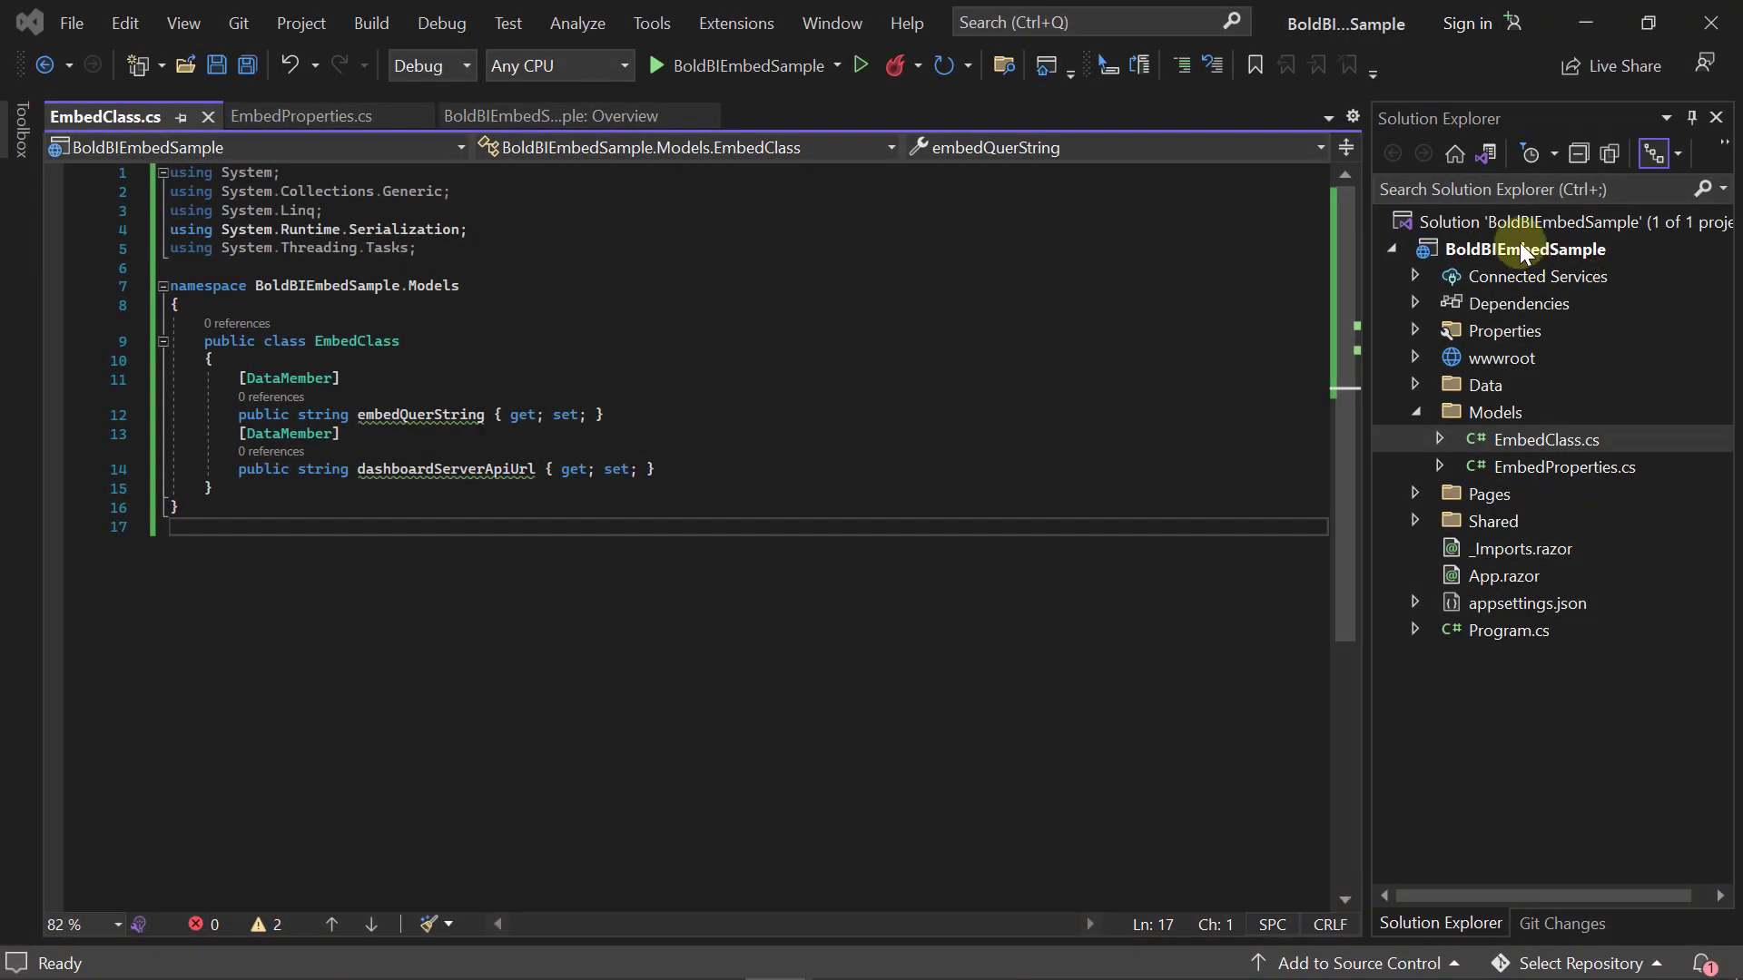
# Add a Controller folder to the BoldBIEmbedSample project.
pyautogui.rightClick(1554, 250)
pyautogui.moveTo(1152, 436)
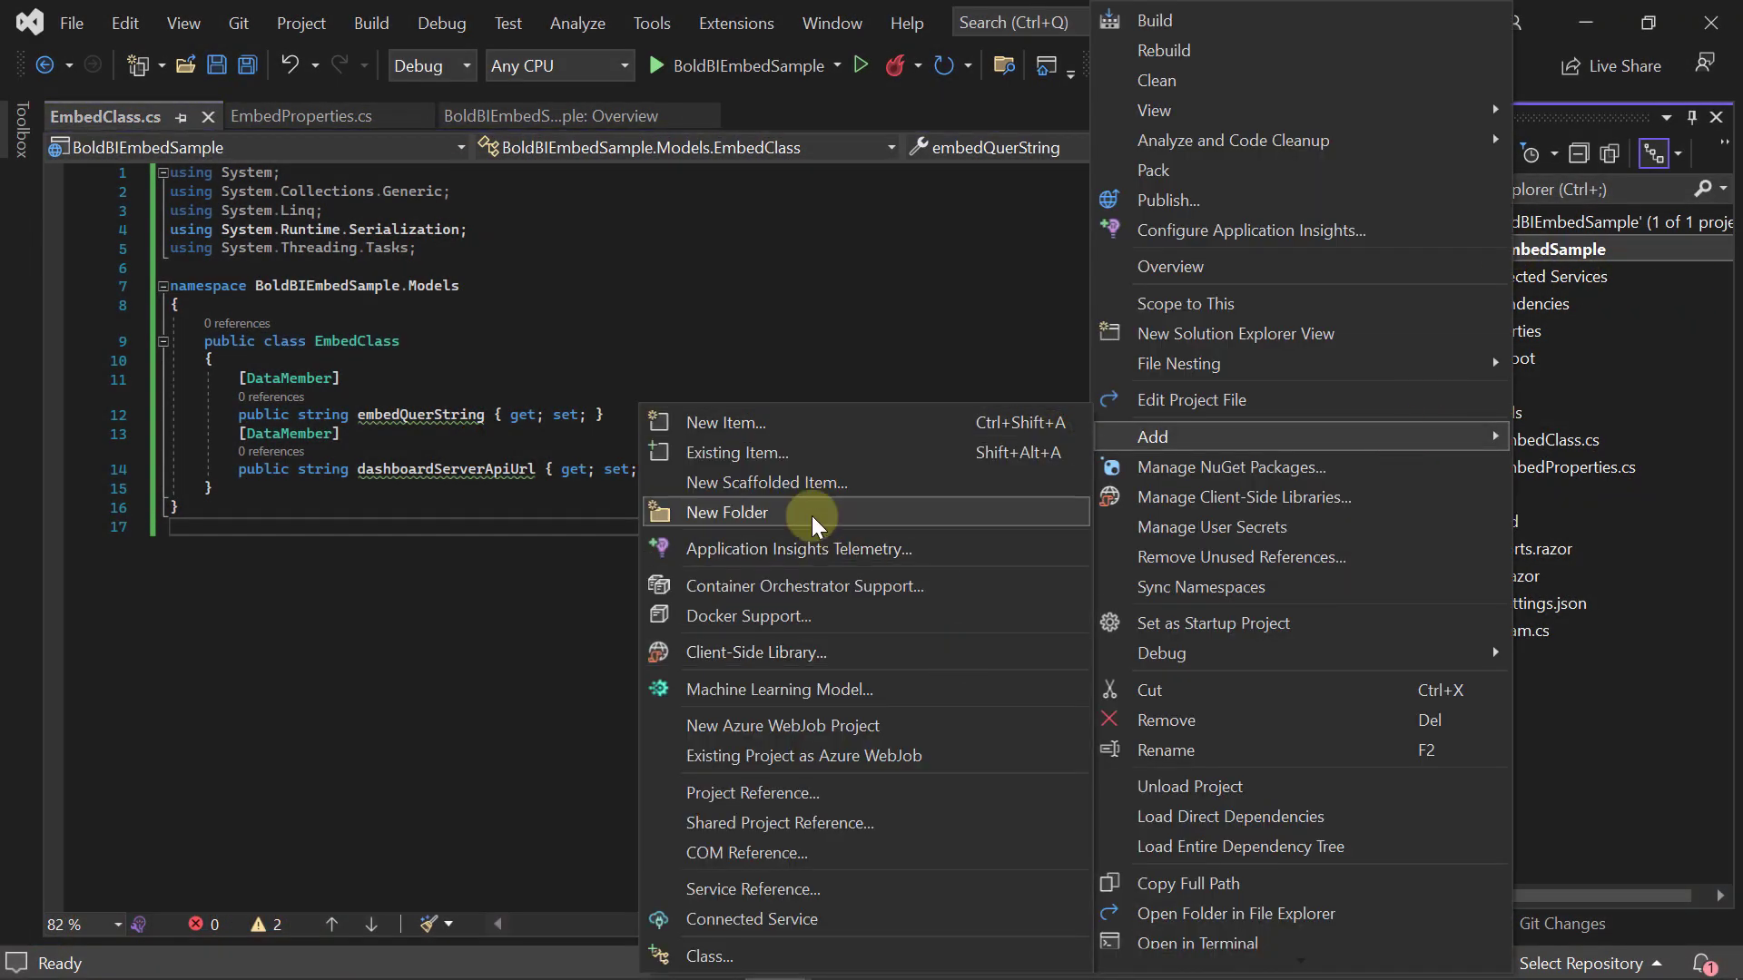
pyautogui.click(812, 517)
pyautogui.write('Controller')
pyautogui.press('Return')
# Create EmbedDataController.cs from the empty MVC controller template and paste in its code.
pyautogui.rightClick(1486, 386)
pyautogui.click(682, 471)
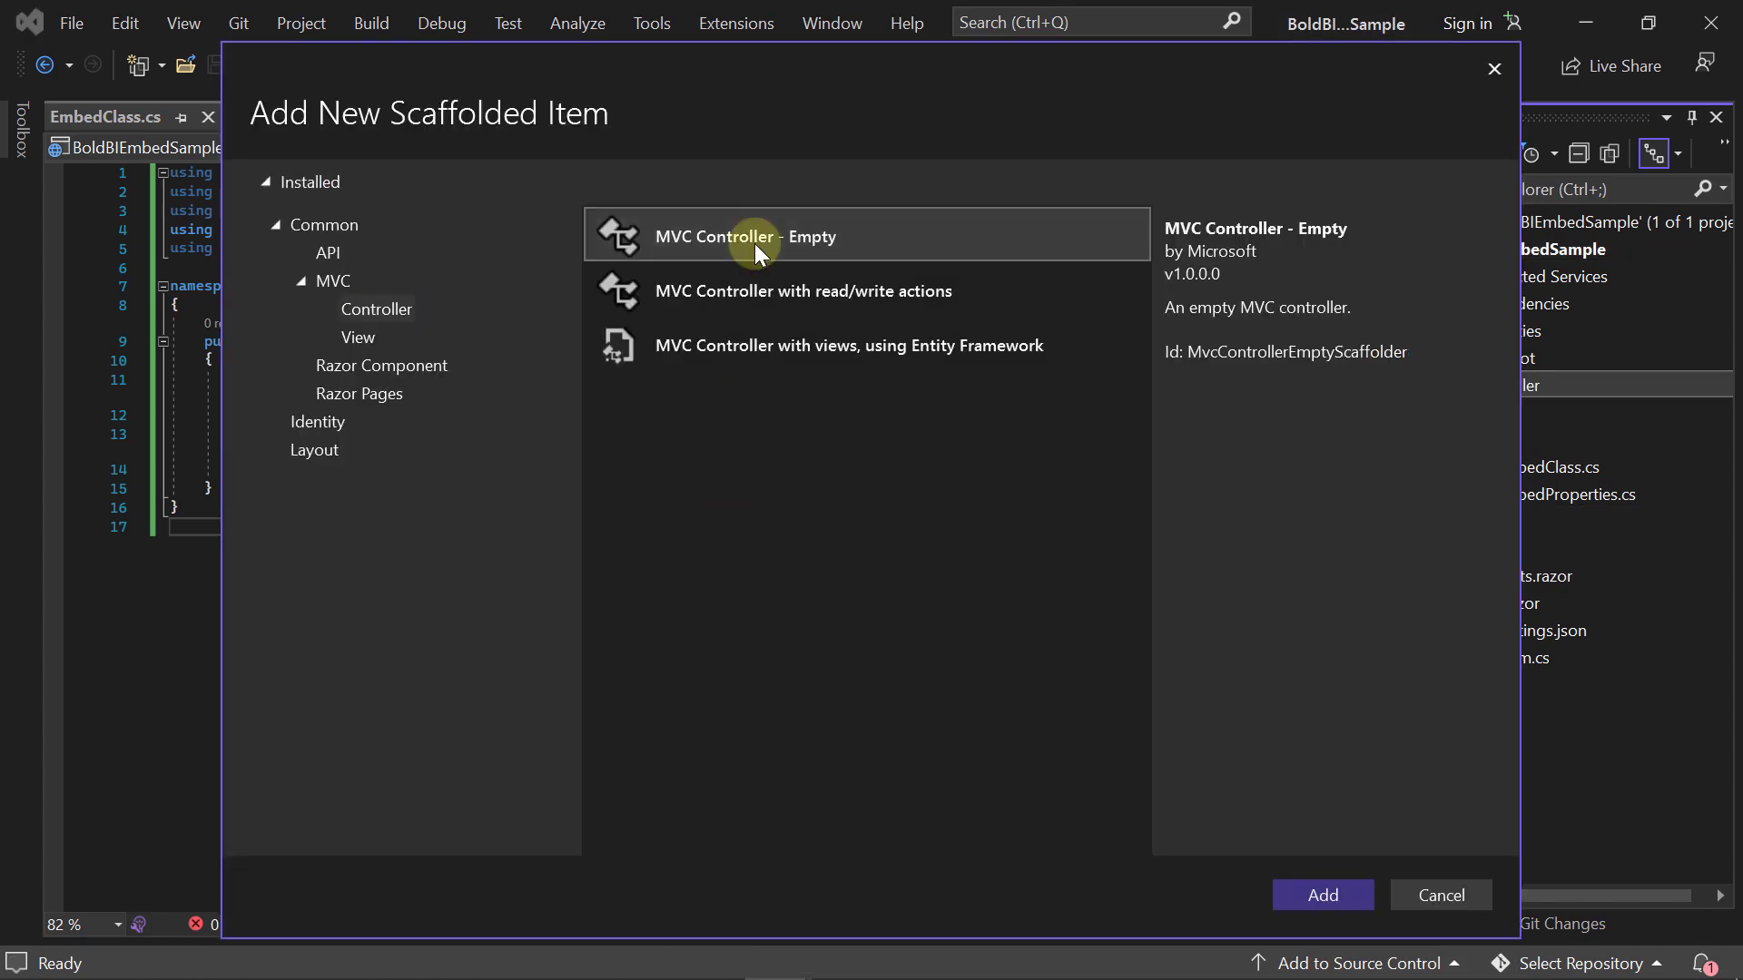
pyautogui.click(1322, 894)
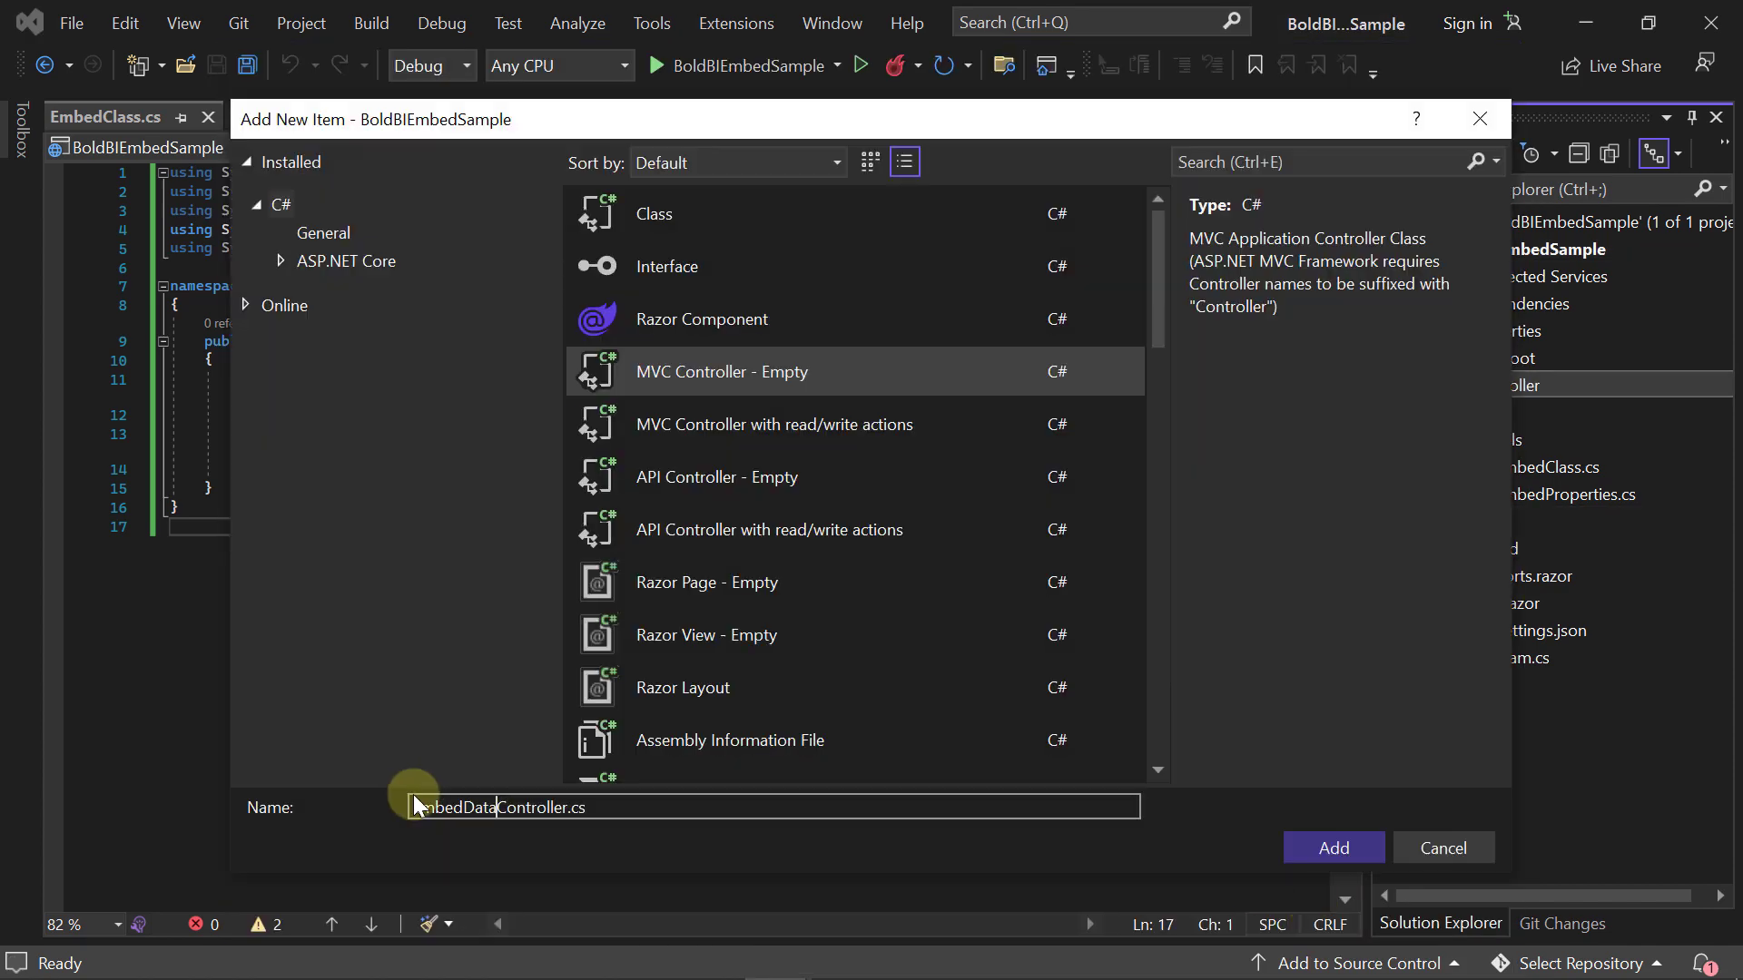
pyautogui.write('EmbedDataController.cs')
pyautogui.click(1327, 847)
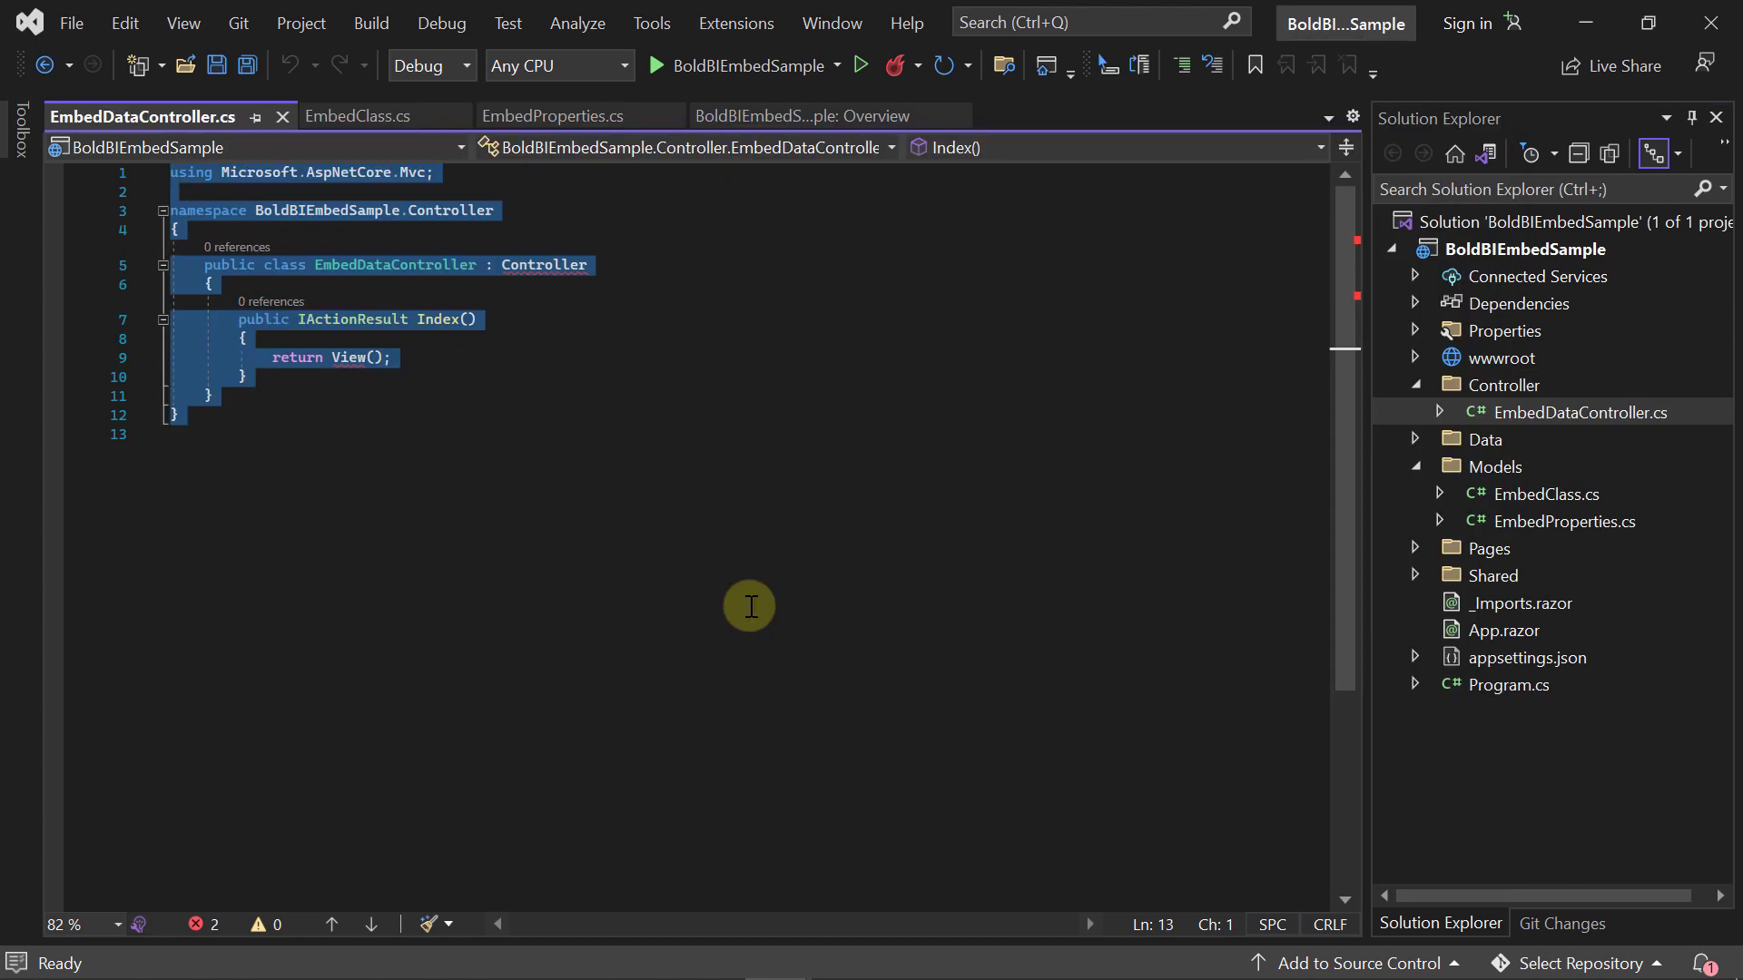
pyautogui.hotkey('ctrl', 'v')
pyautogui.click(331, 339)
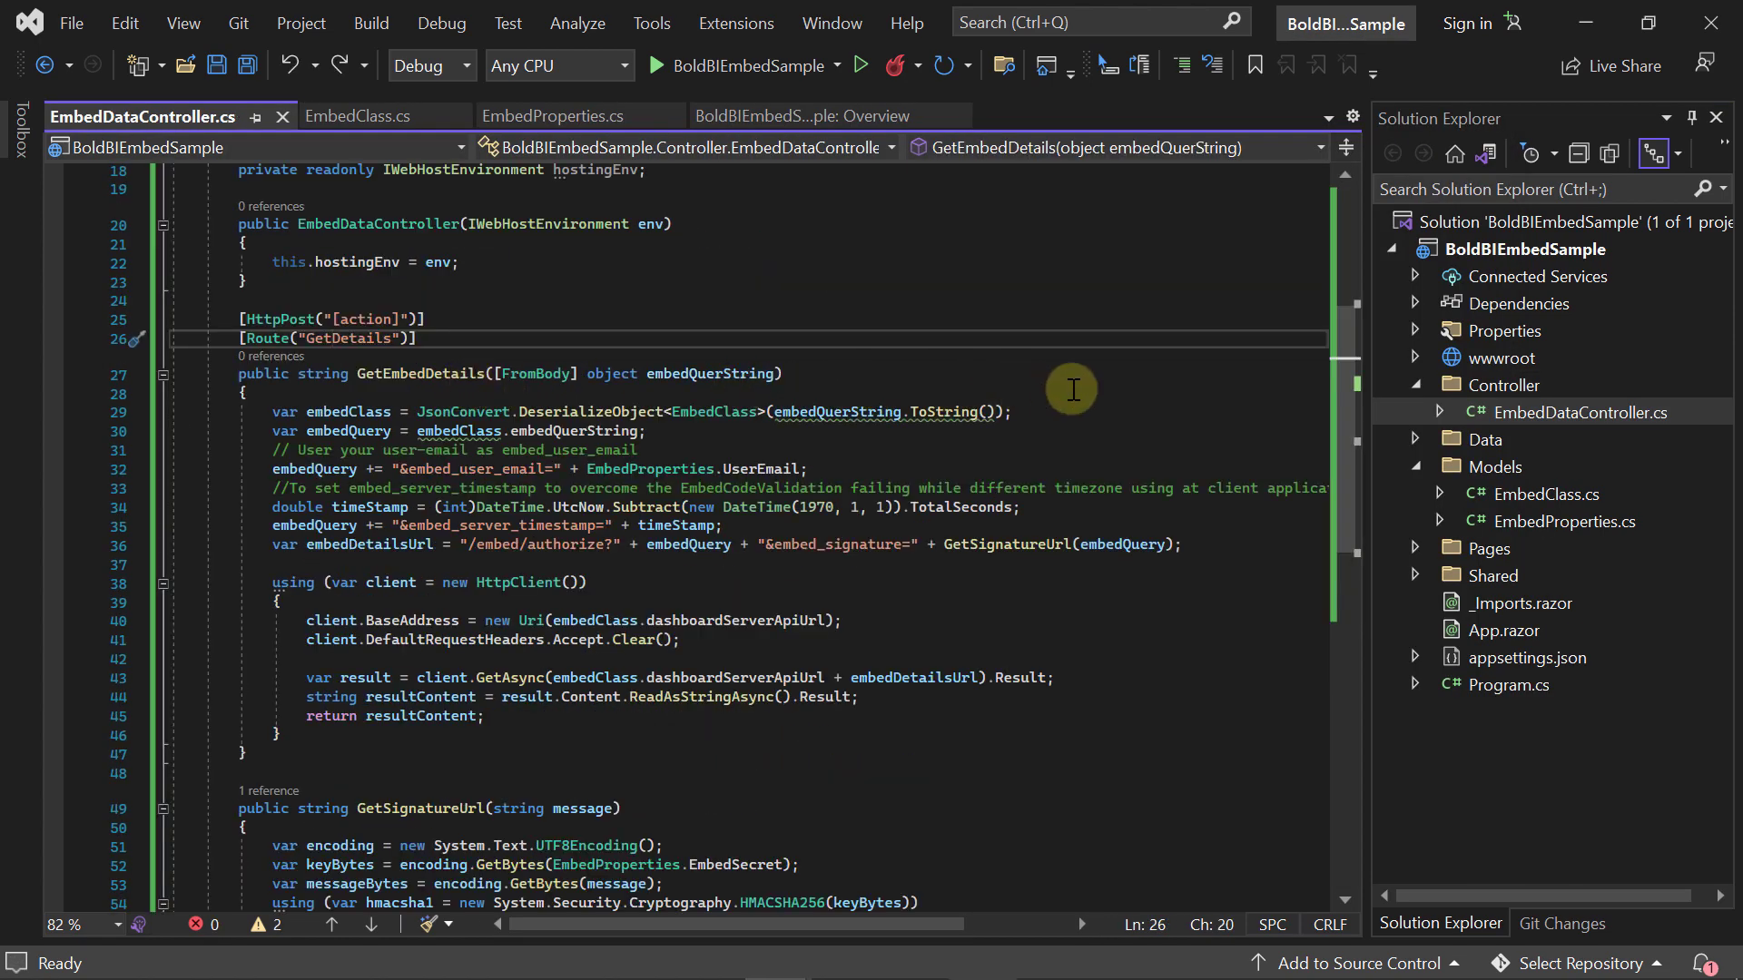
pyautogui.moveTo(1008, 545)
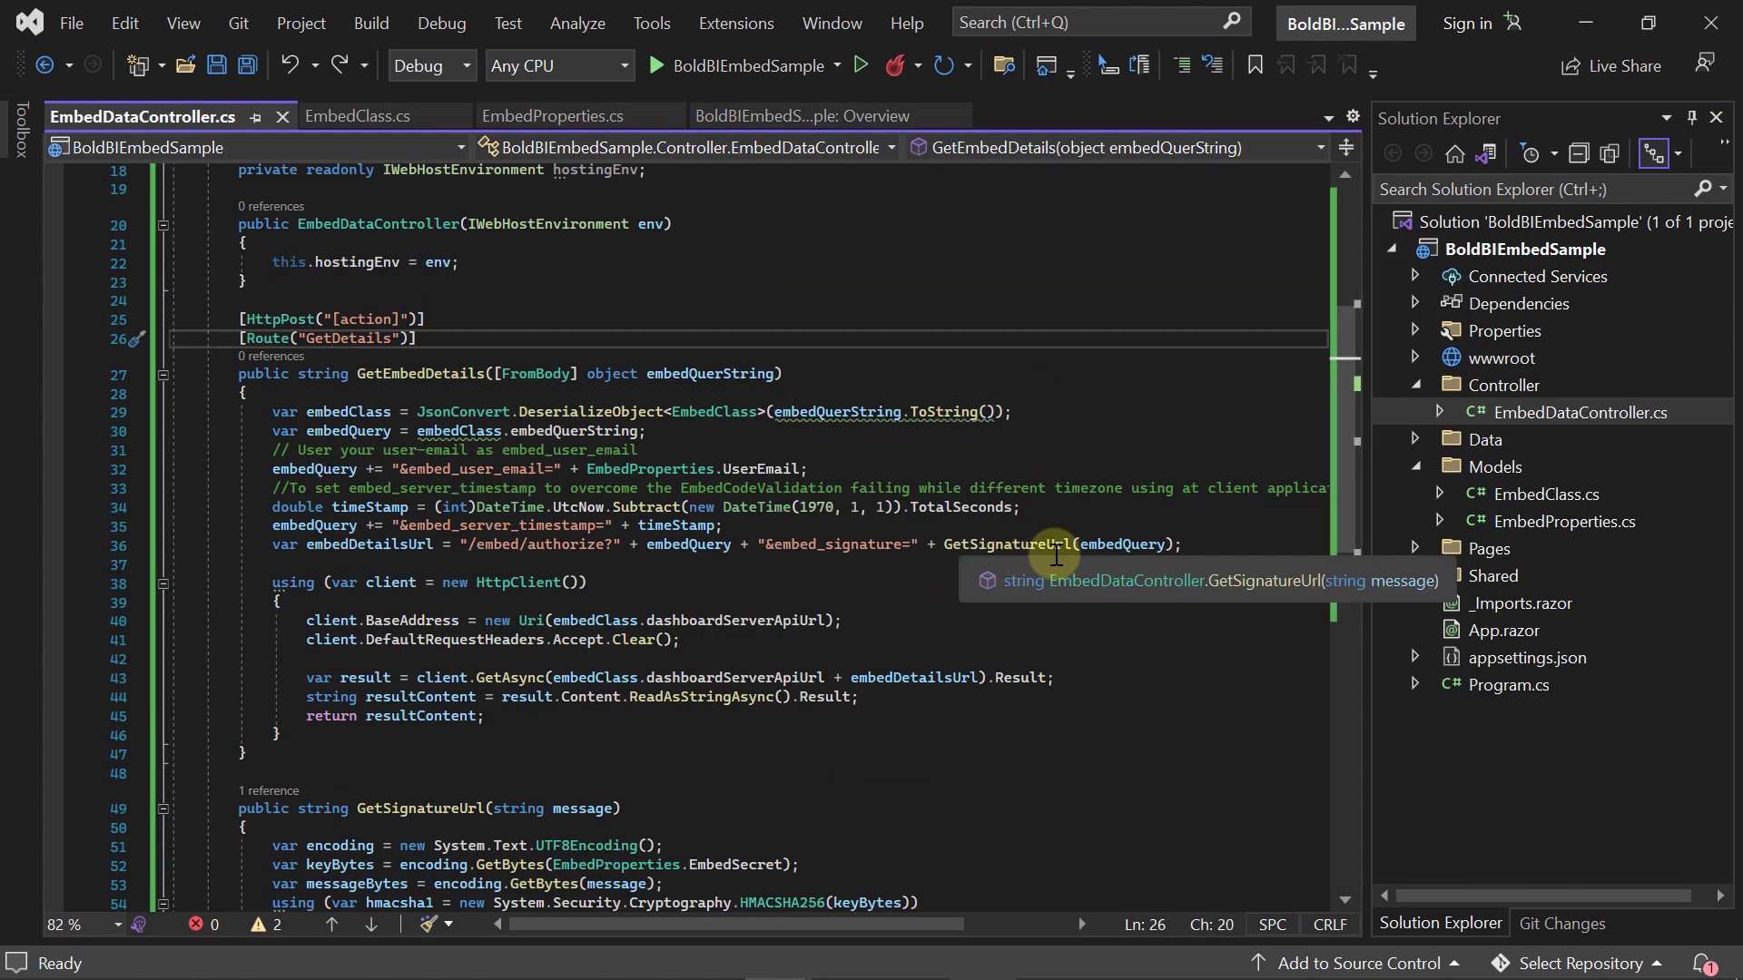
pyautogui.scroll(-2, 899, 668)
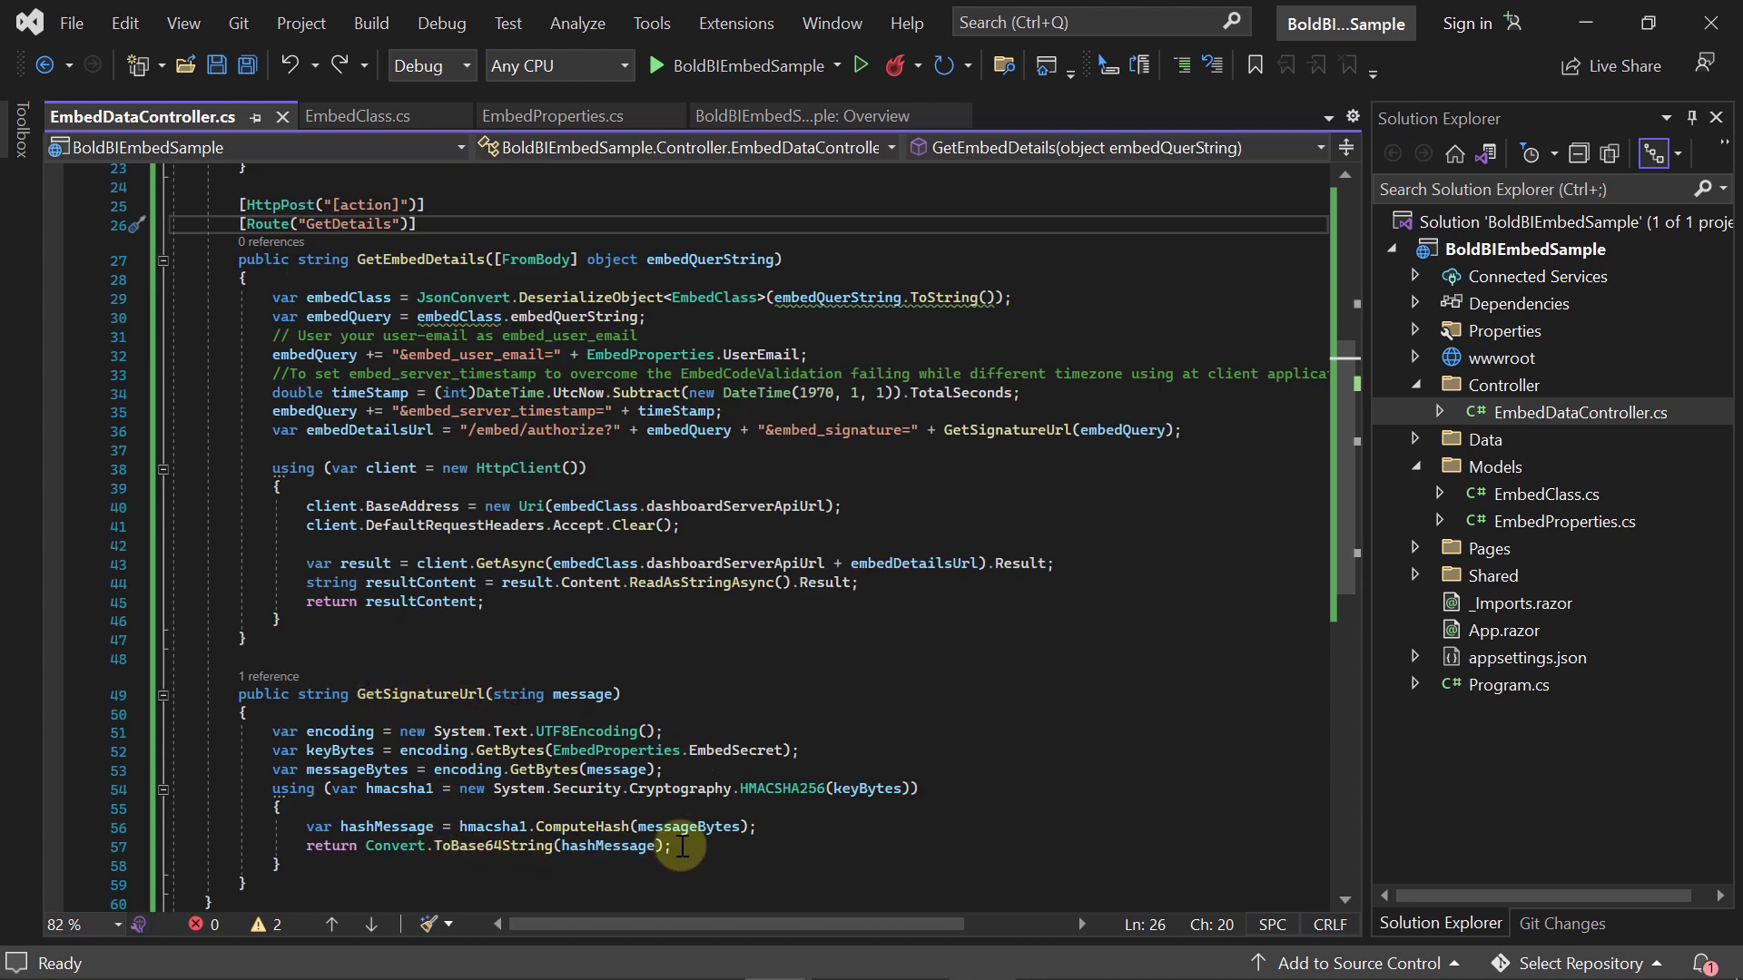
pyautogui.scroll(1, 653, 859)
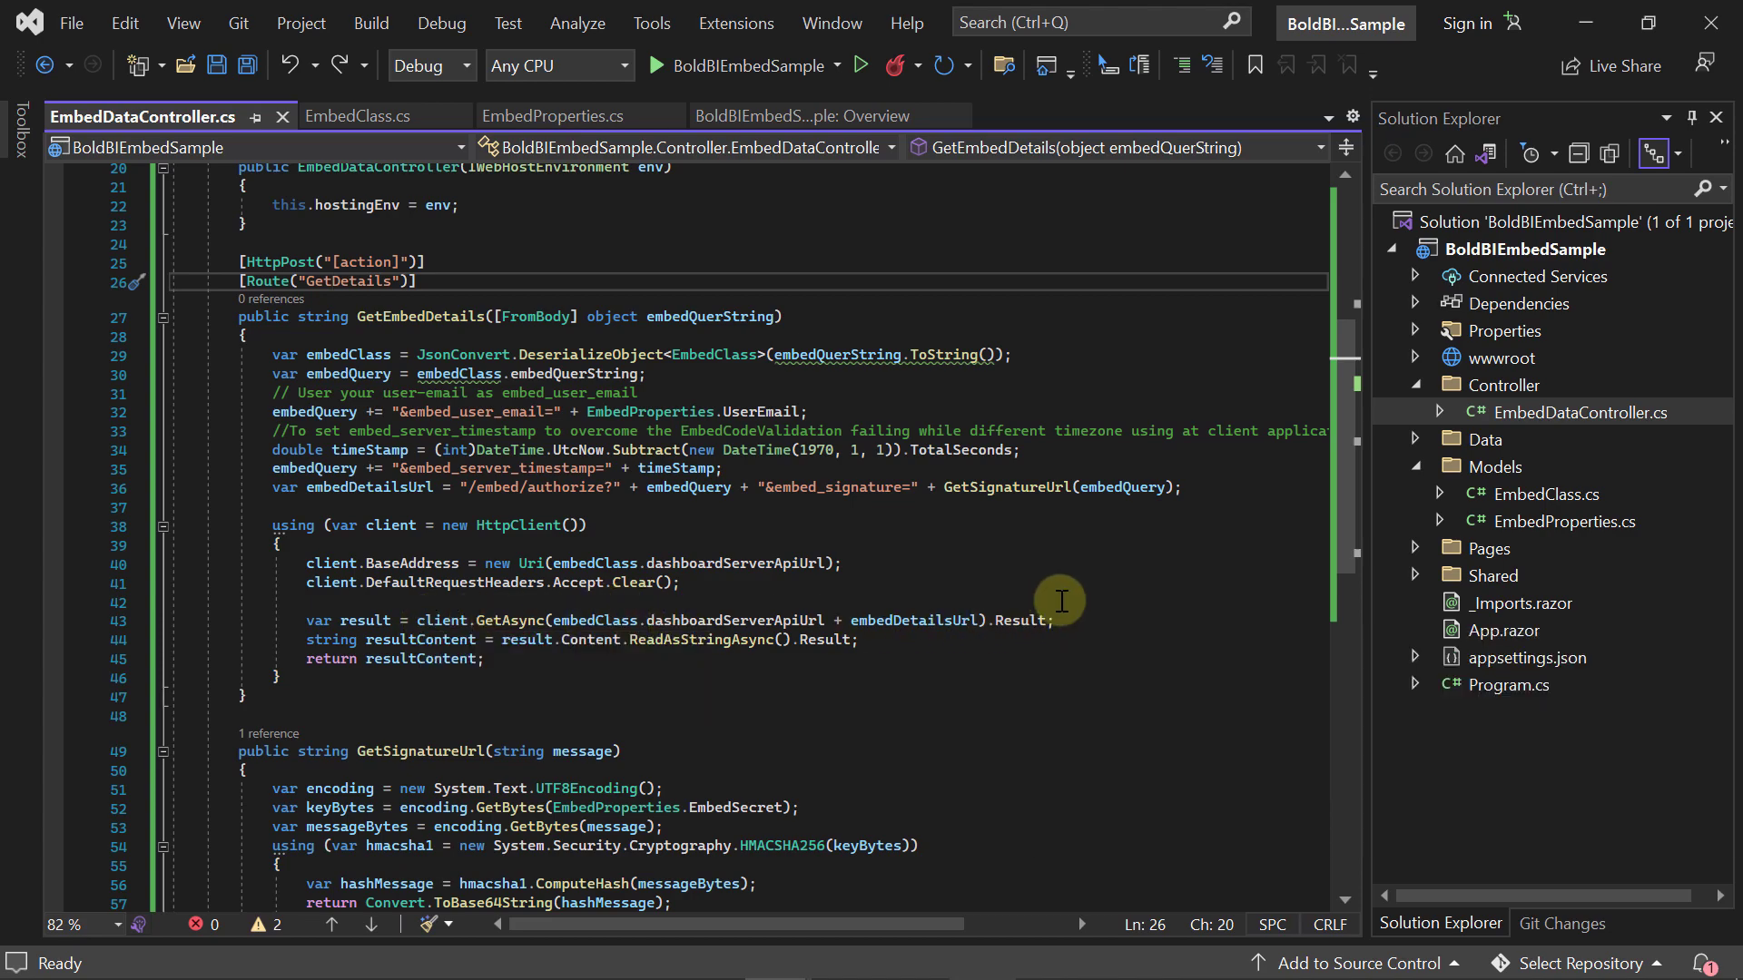
pyautogui.hotkey('alt', 'Tab')
pyautogui.click(523, 47)
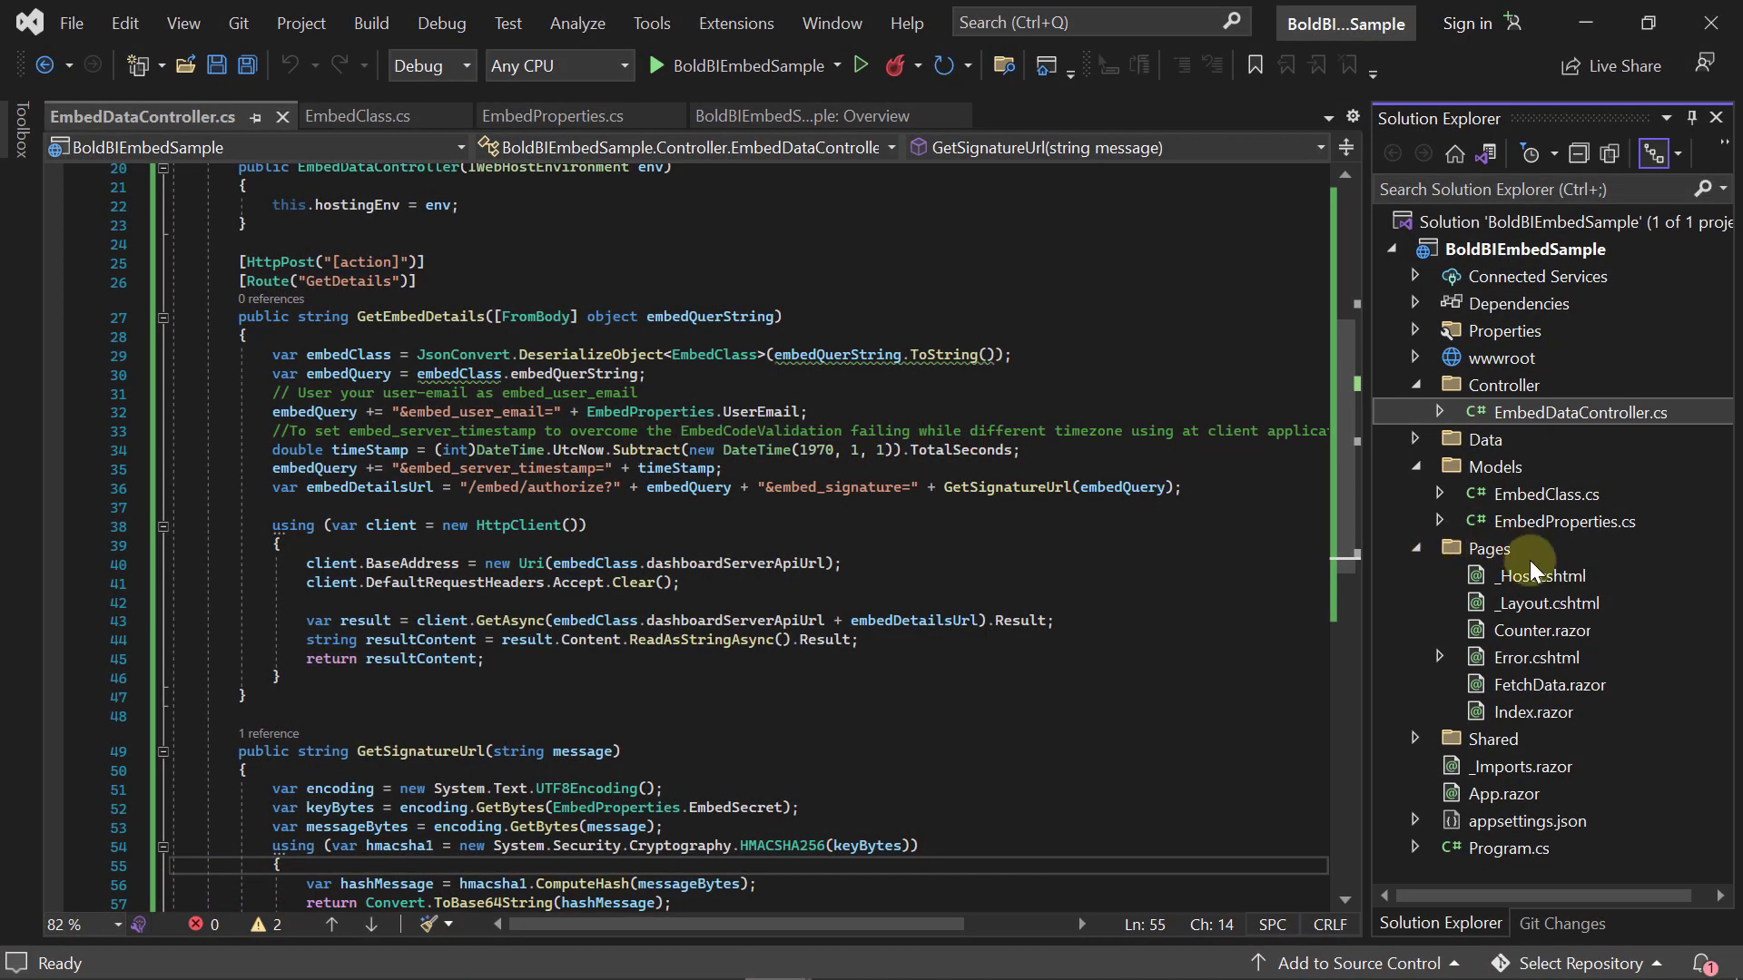
# Replace Pages/_Host.cshtml with the dashboard div and Bold BI embed script.
pyautogui.click(1526, 577)
pyautogui.doubleClick(1527, 577)
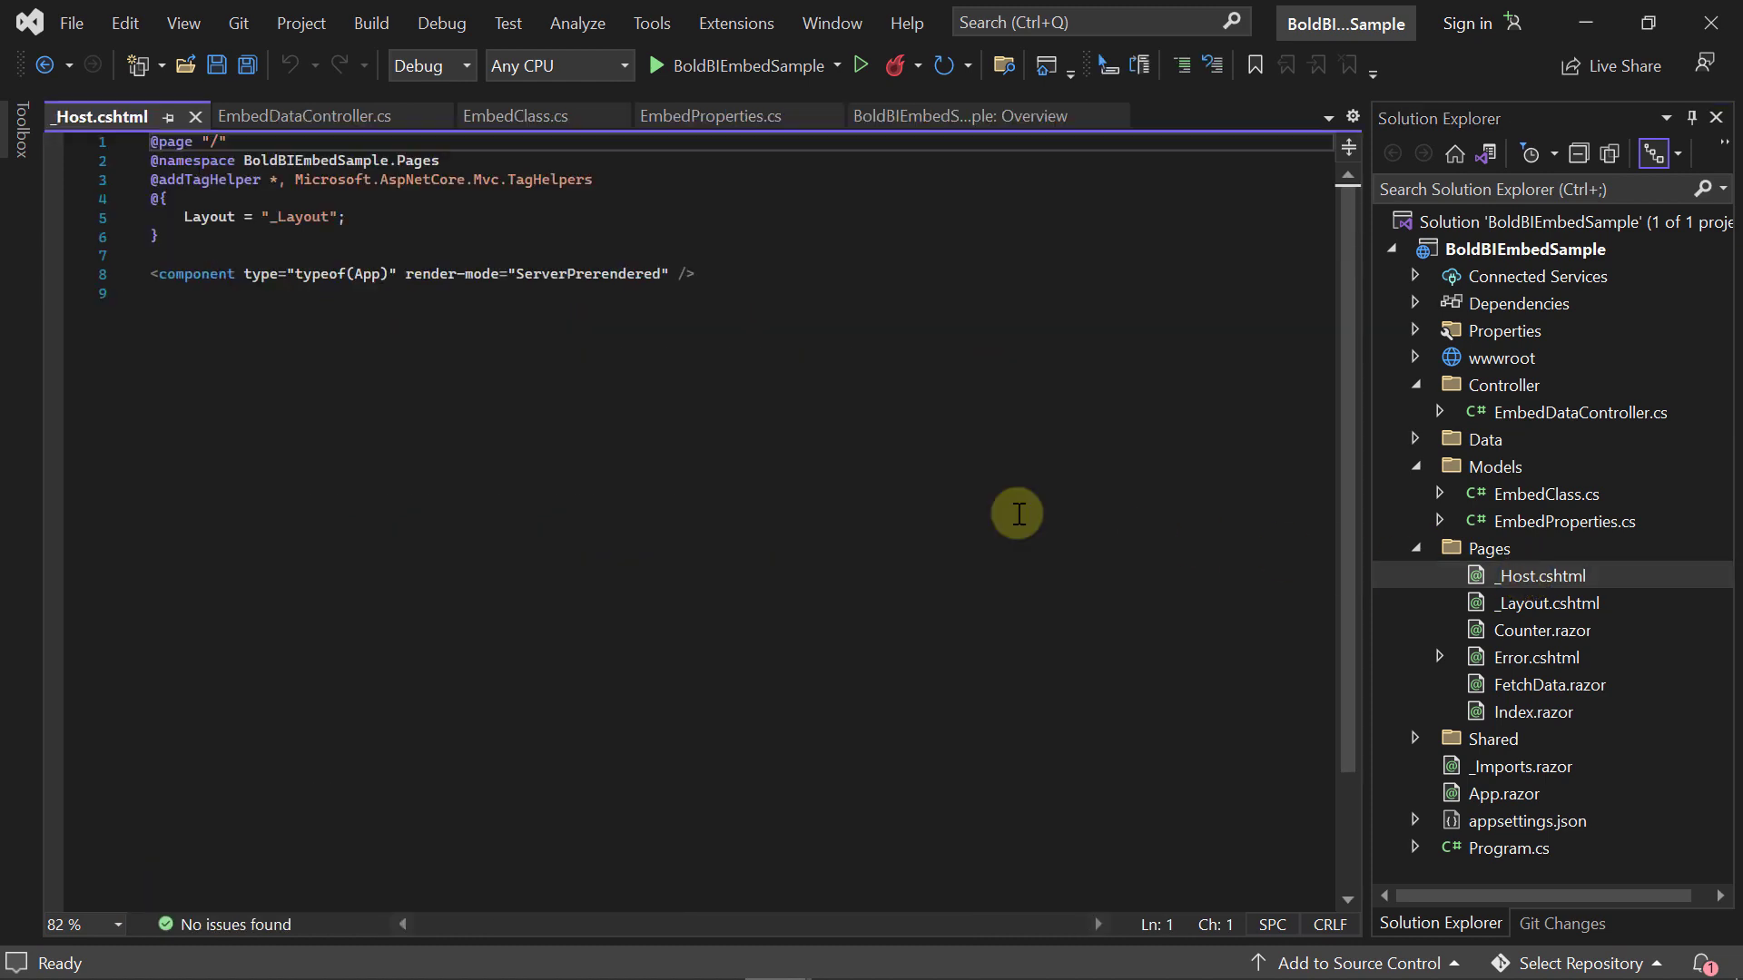
pyautogui.hotkey('ctrl', 'a')
pyautogui.hotkey('ctrl', 'v')
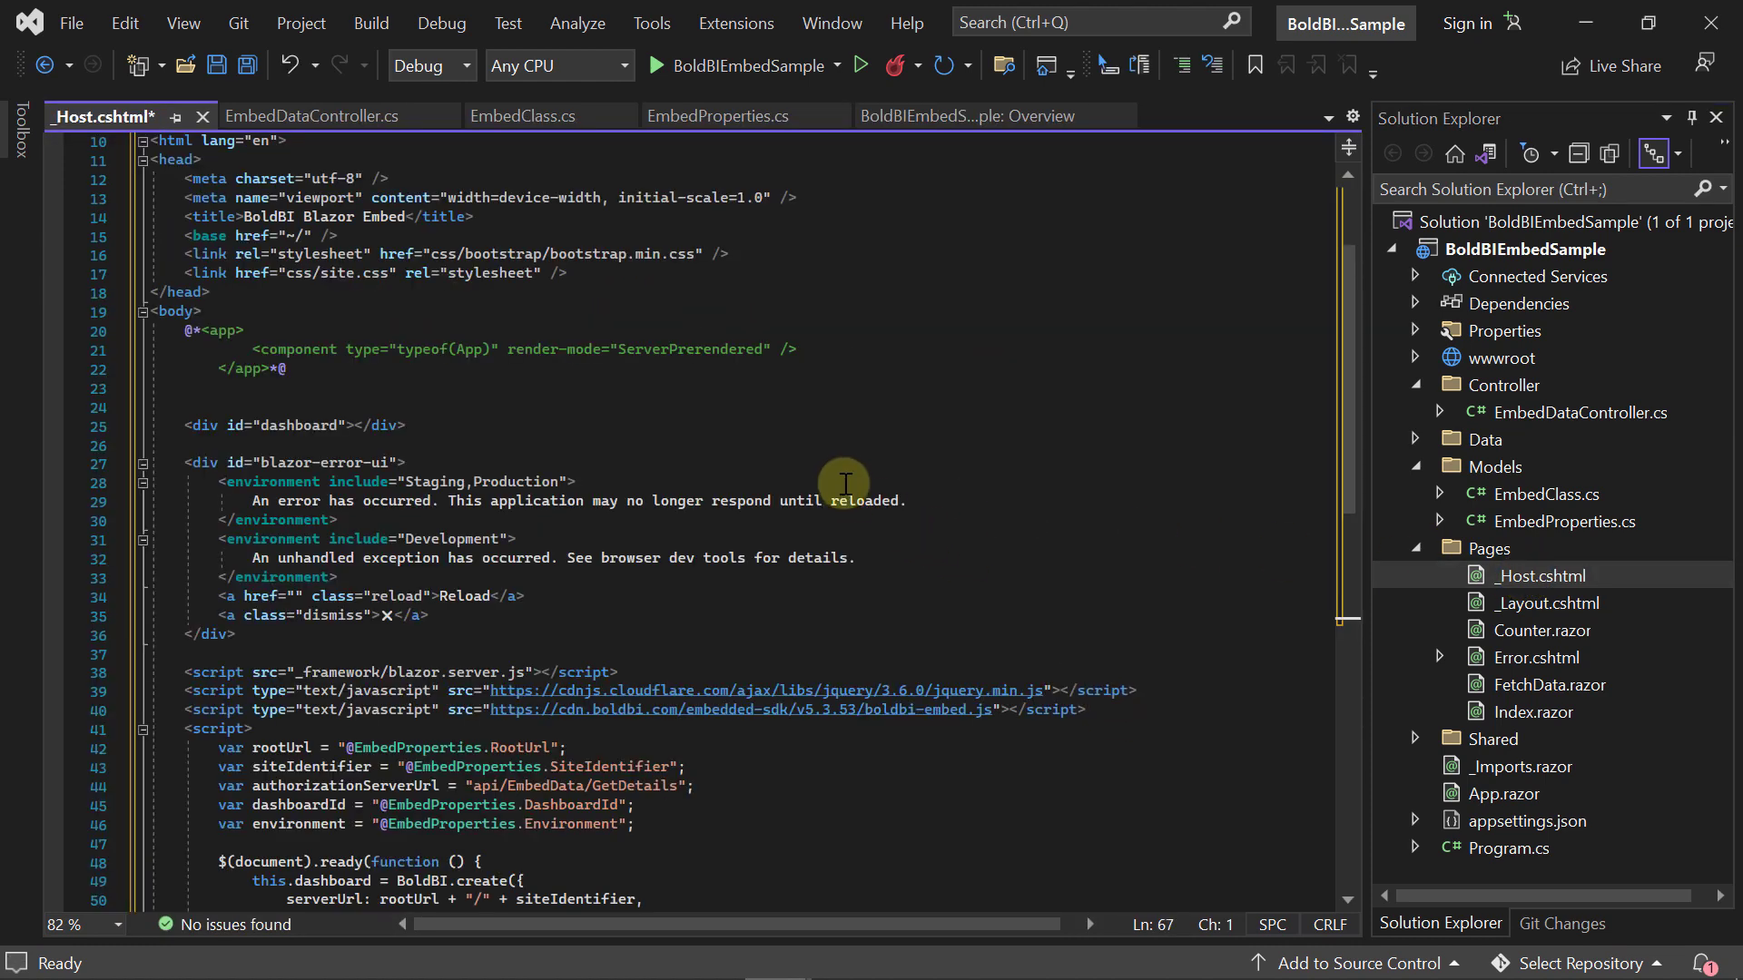
pyautogui.scroll(5, 844, 480)
pyautogui.scroll(5, 845, 481)
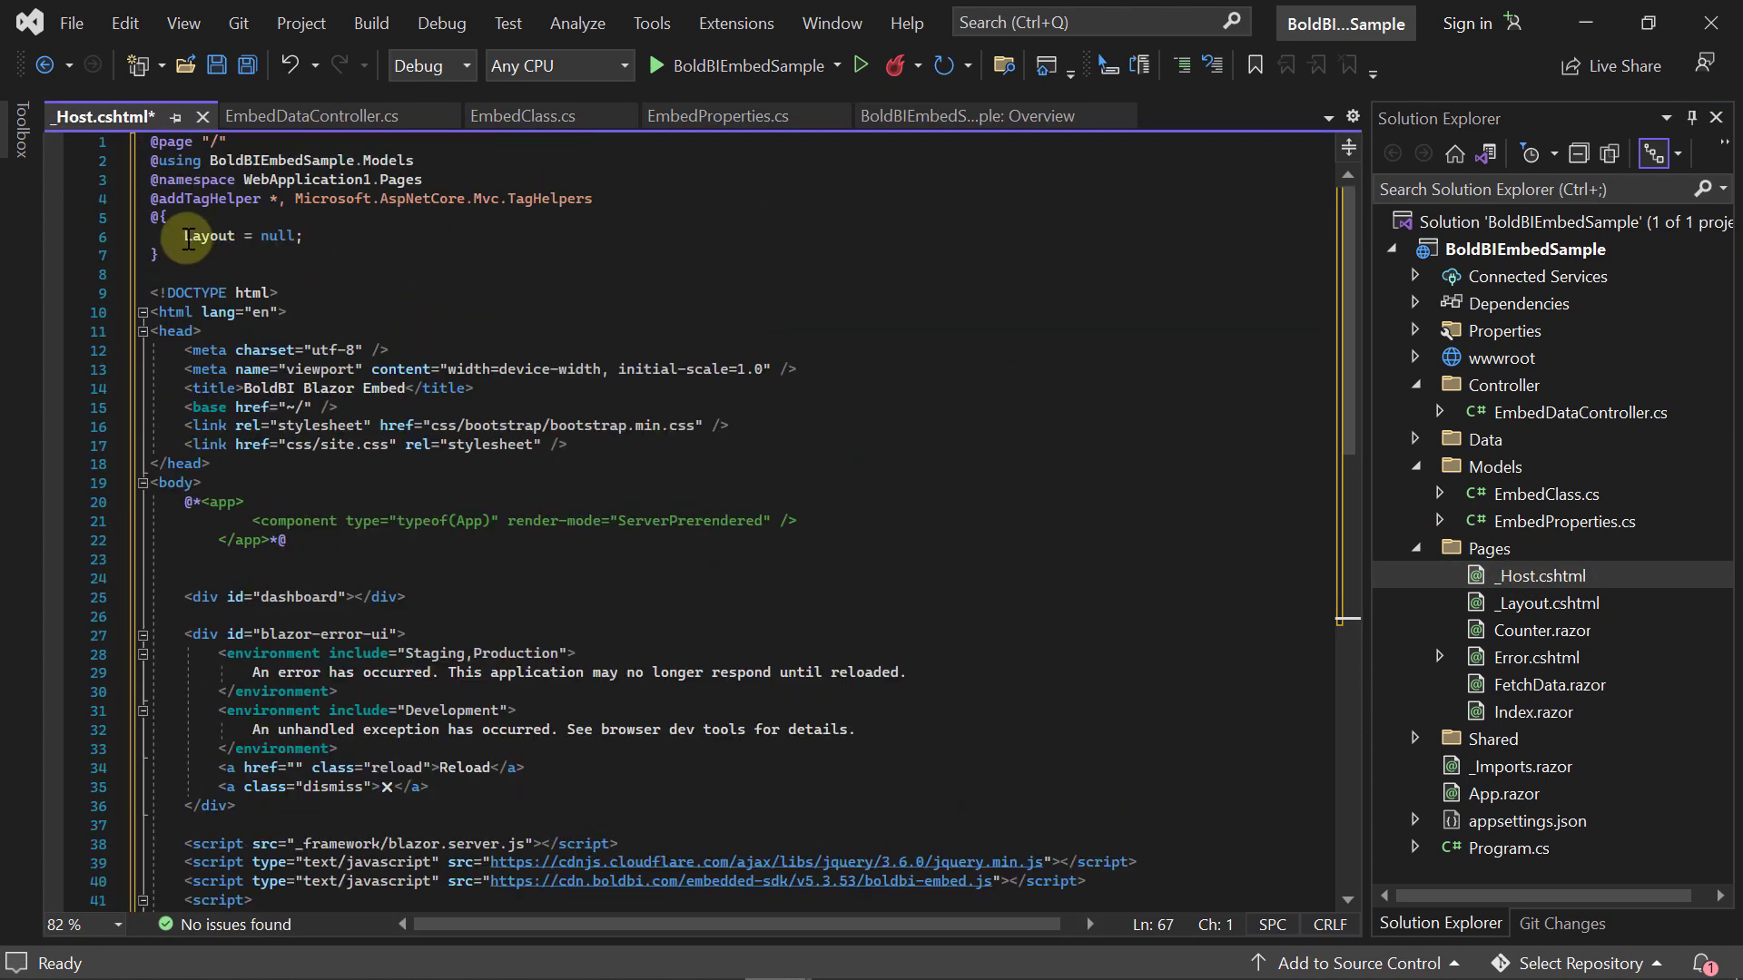
pyautogui.scroll(-1, 559, 449)
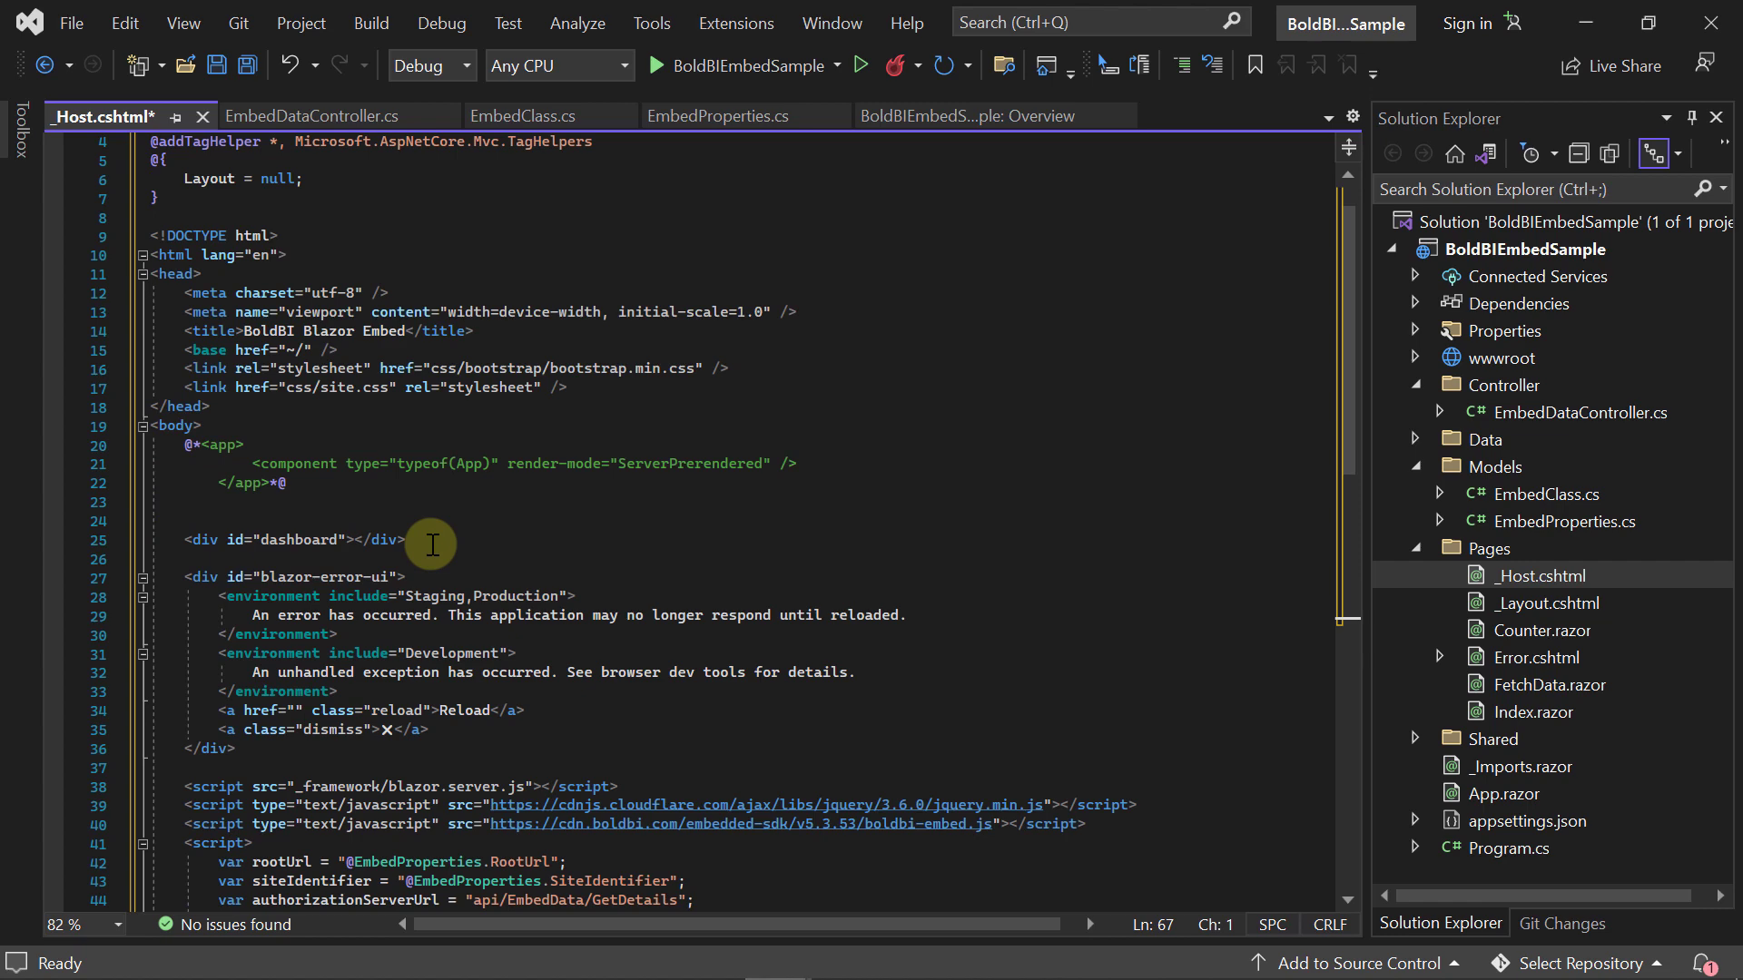
pyautogui.scroll(-2, 545, 545)
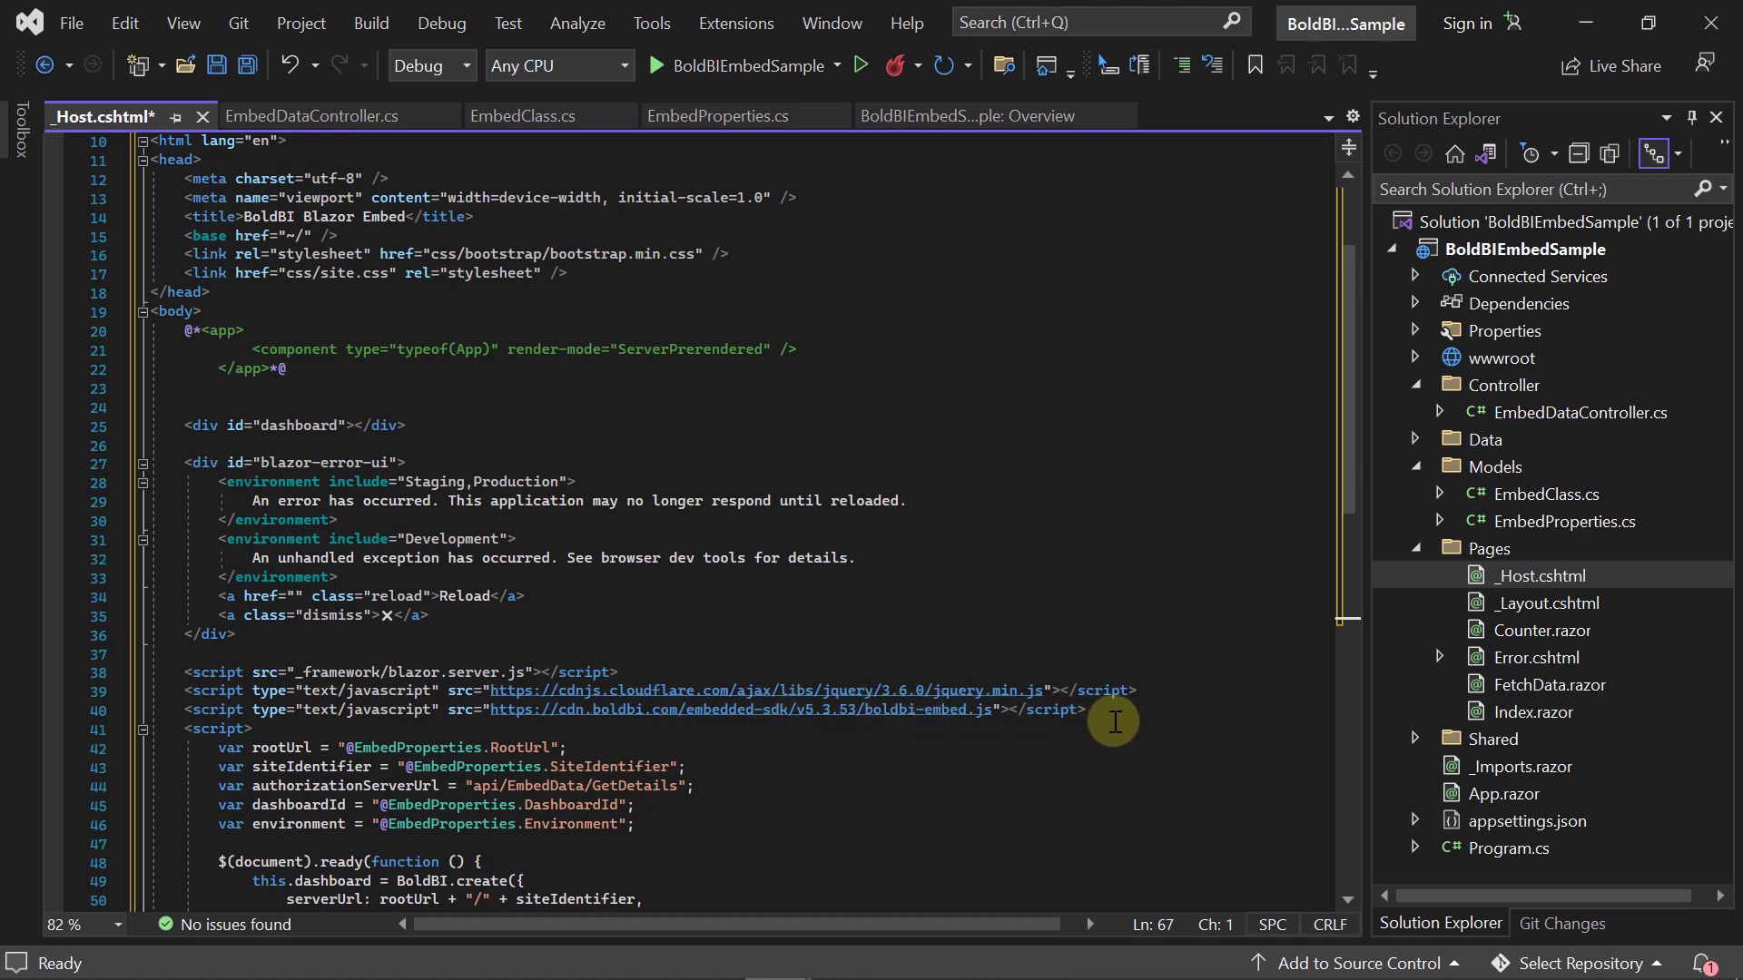
pyautogui.scroll(-4, 818, 654)
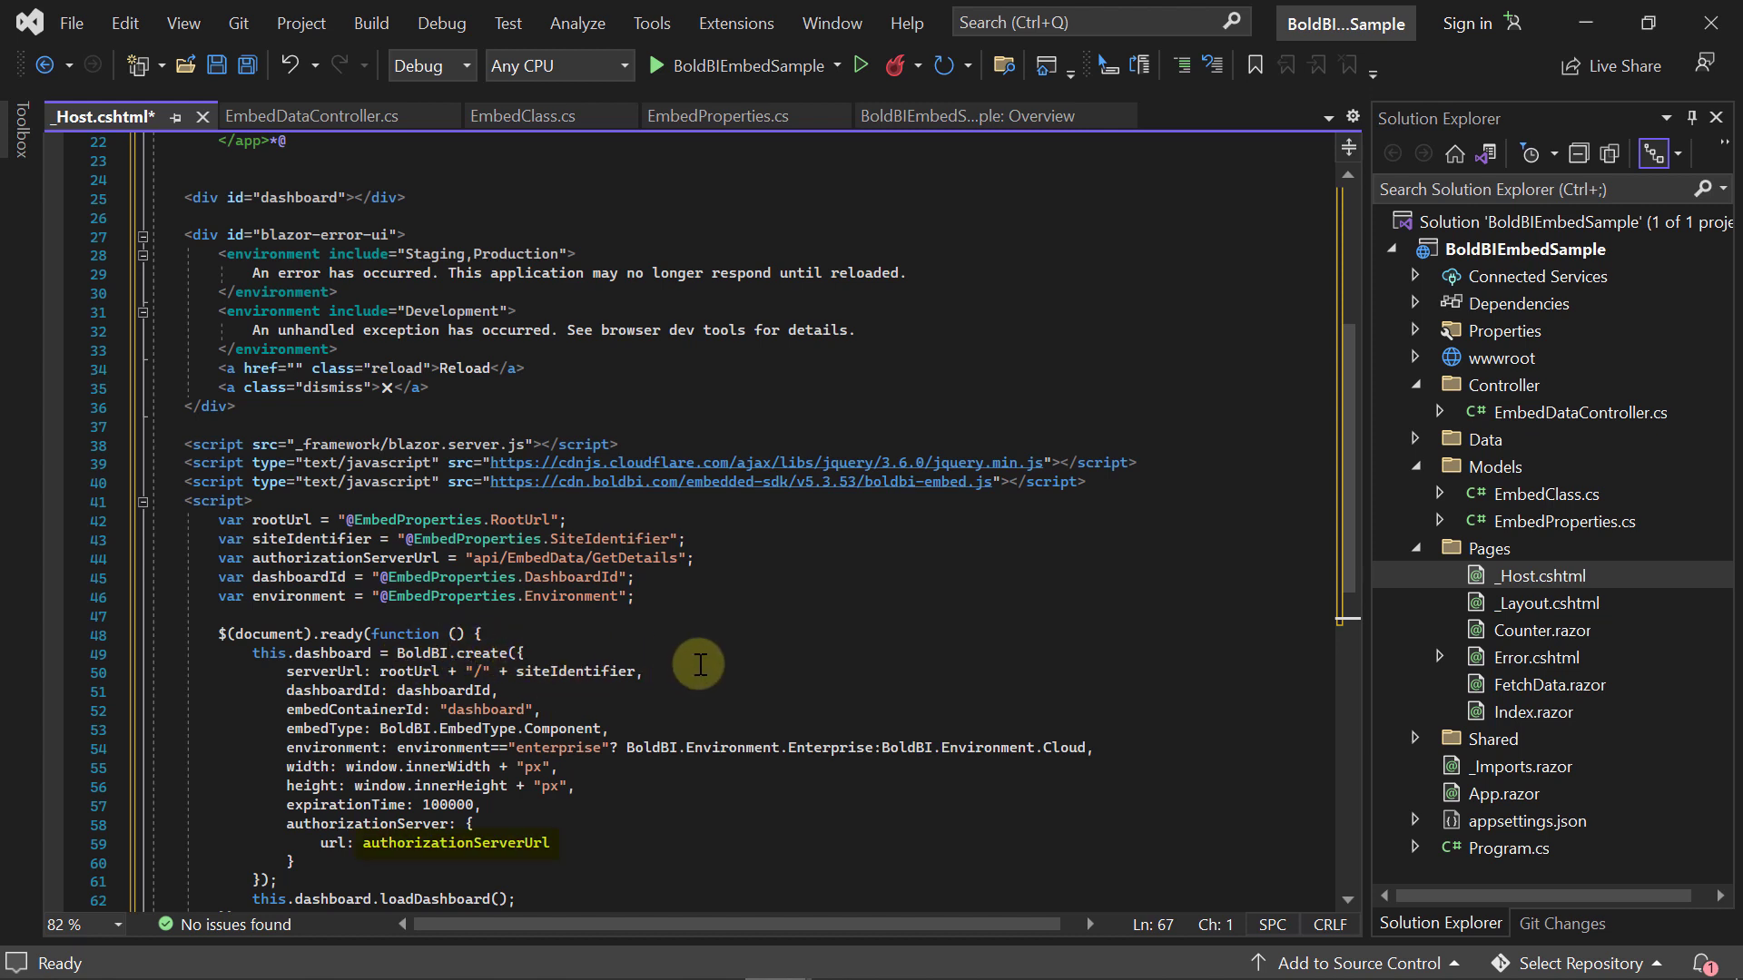
pyautogui.click(311, 115)
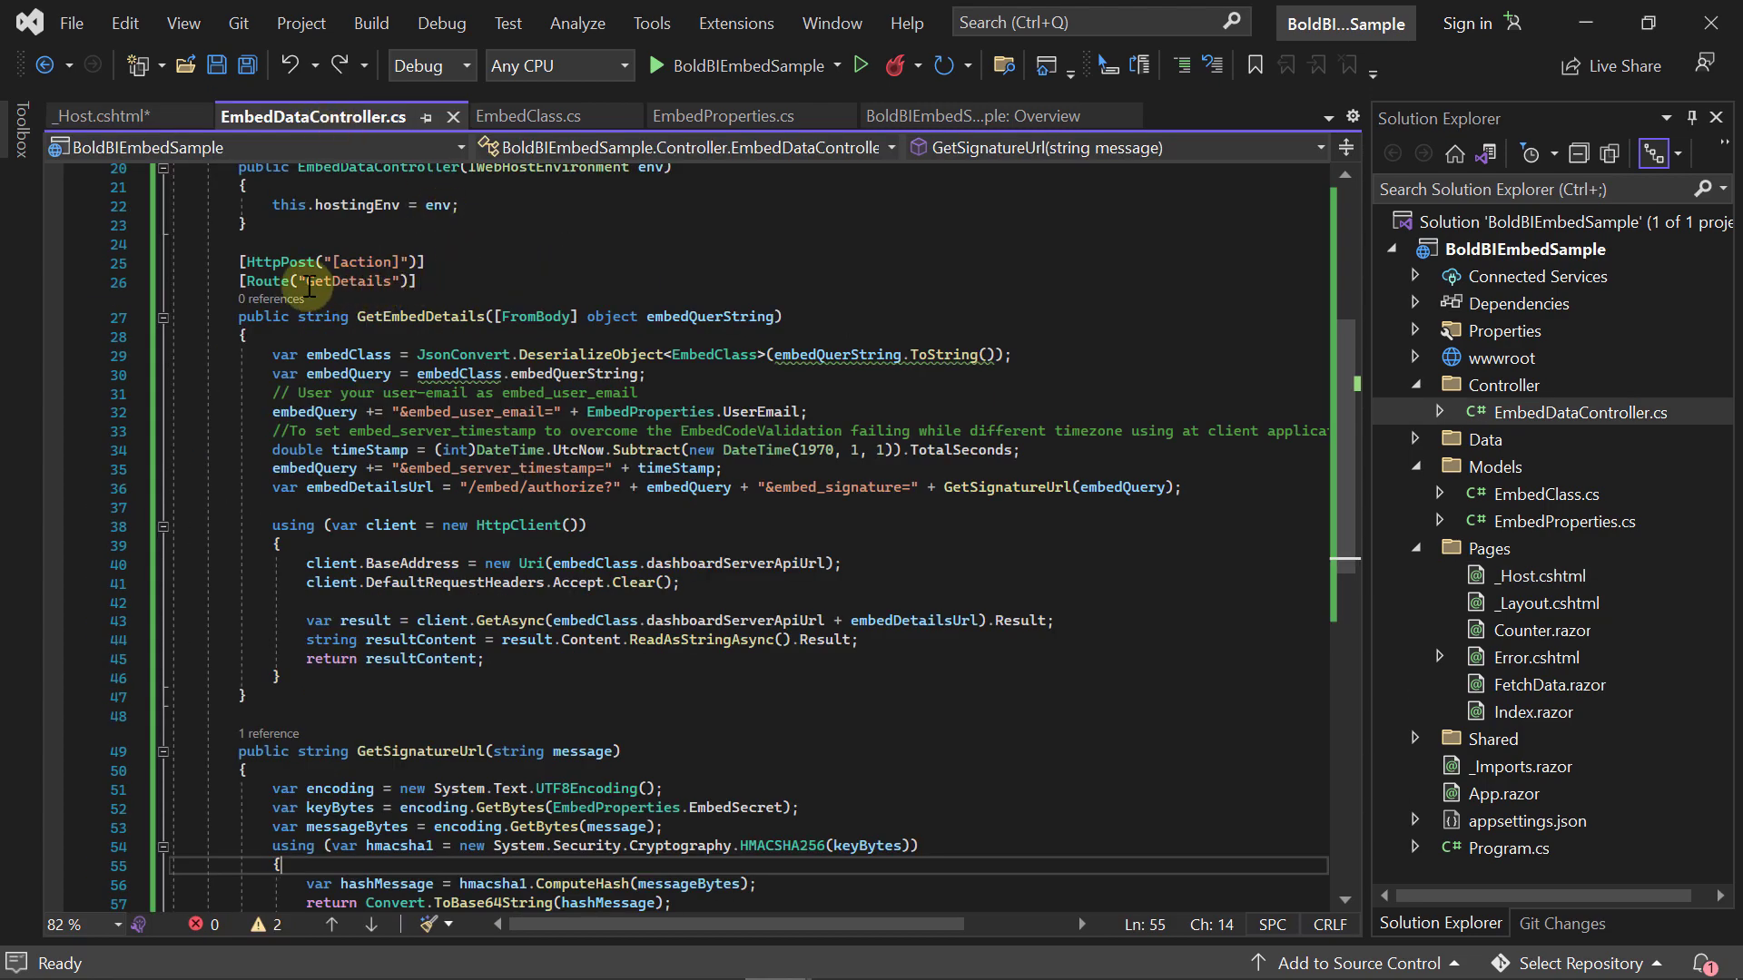
pyautogui.click(104, 114)
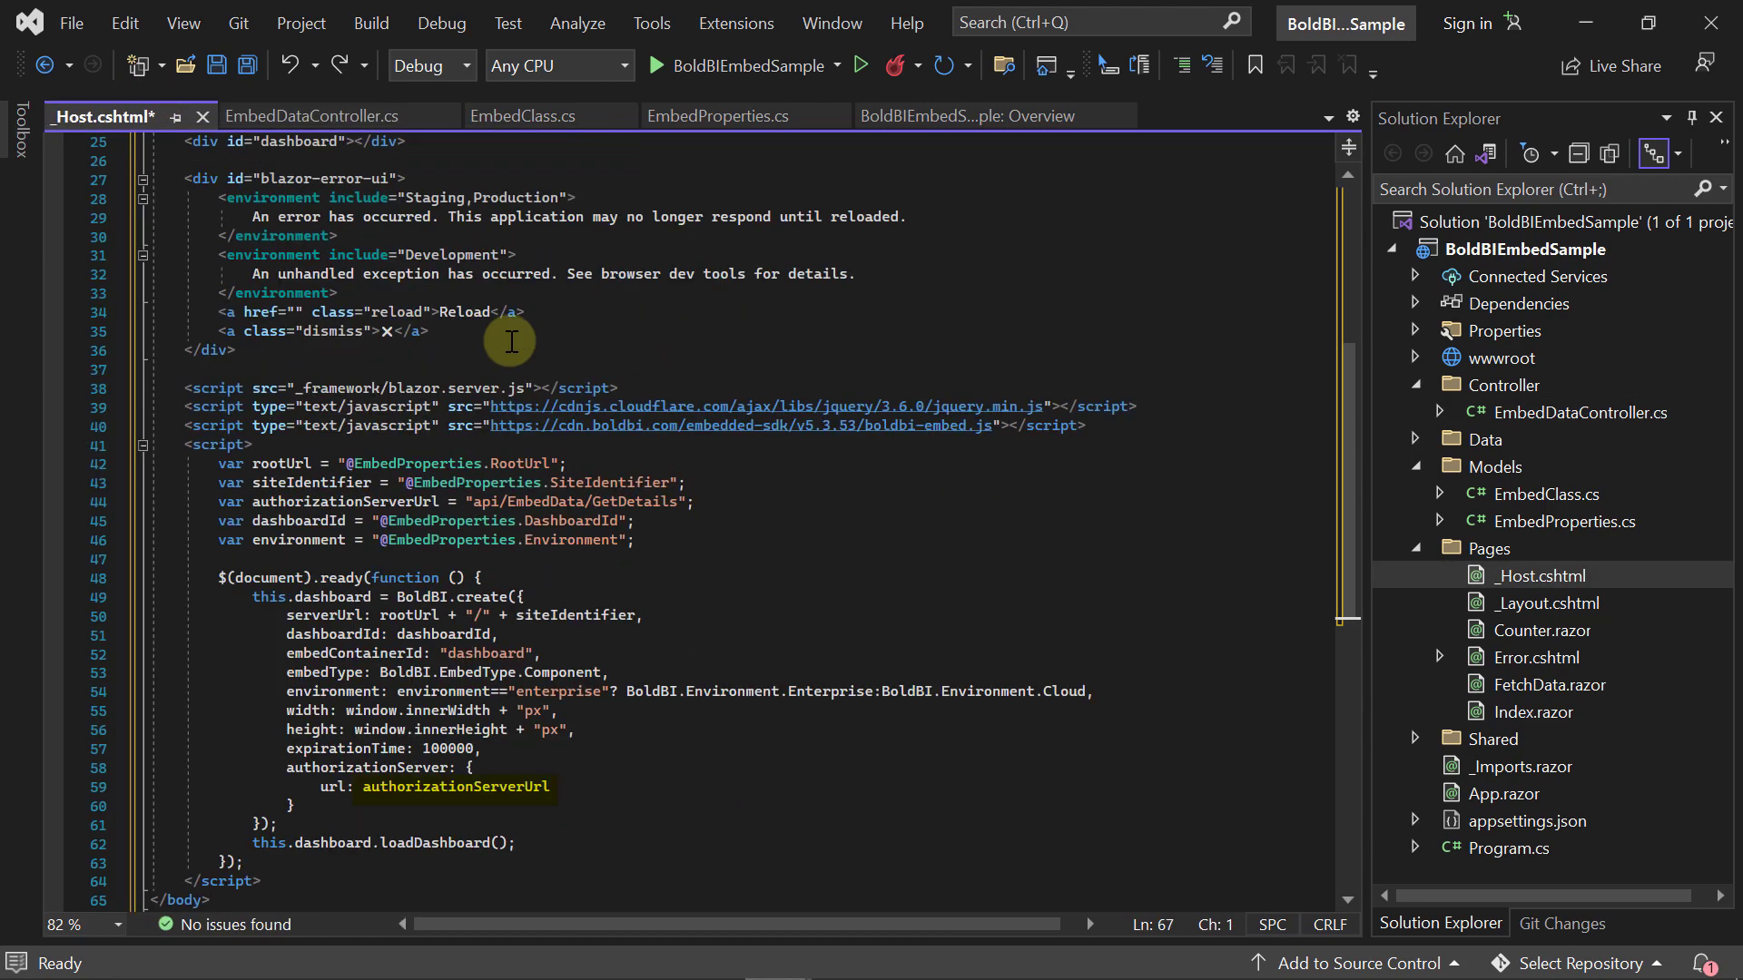